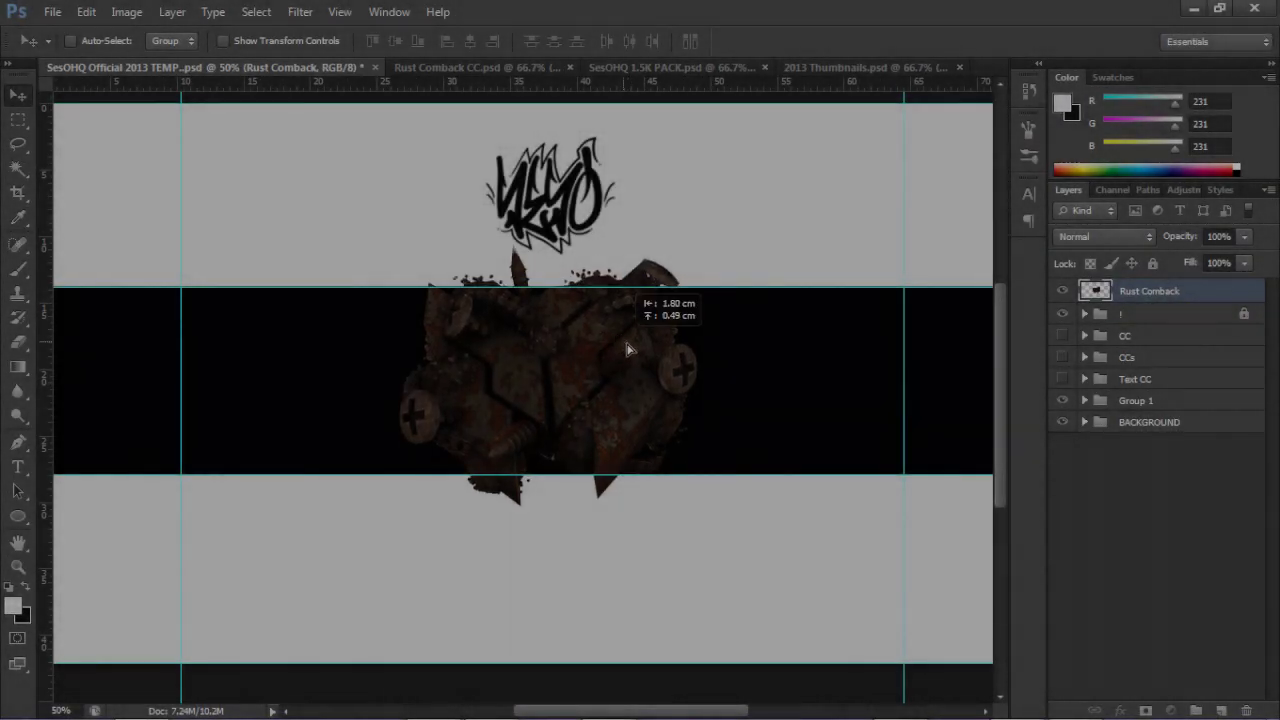
Scale the Rust Comback render to about 90%, move it below Group 1, and duplicate it.
{"action": "key", "text": "ctrl+t"}
{"action": "left_click_drag", "start_coordinate": [703, 246], "coordinate": [669, 278]}
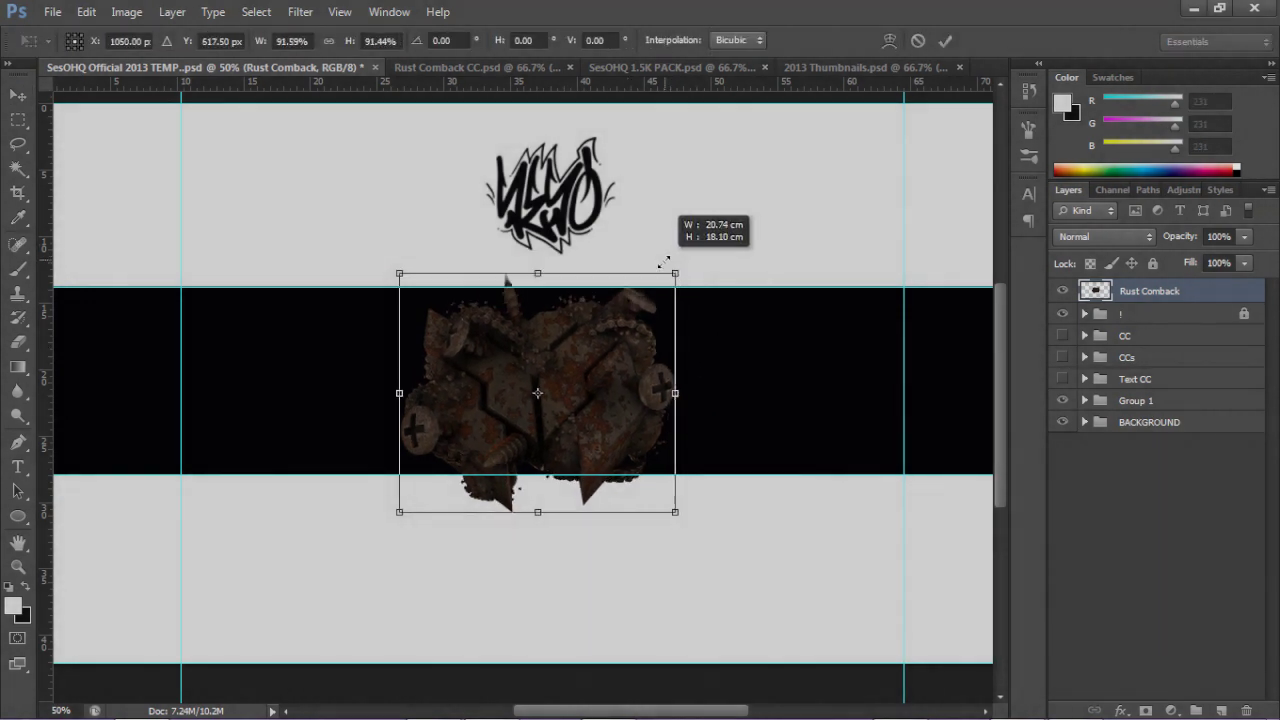
{"action": "left_click", "coordinate": [945, 40]}
{"action": "left_click_drag", "start_coordinate": [652, 395], "coordinate": [670, 375]}
{"action": "left_click_drag", "start_coordinate": [1165, 290], "coordinate": [1165, 415]}
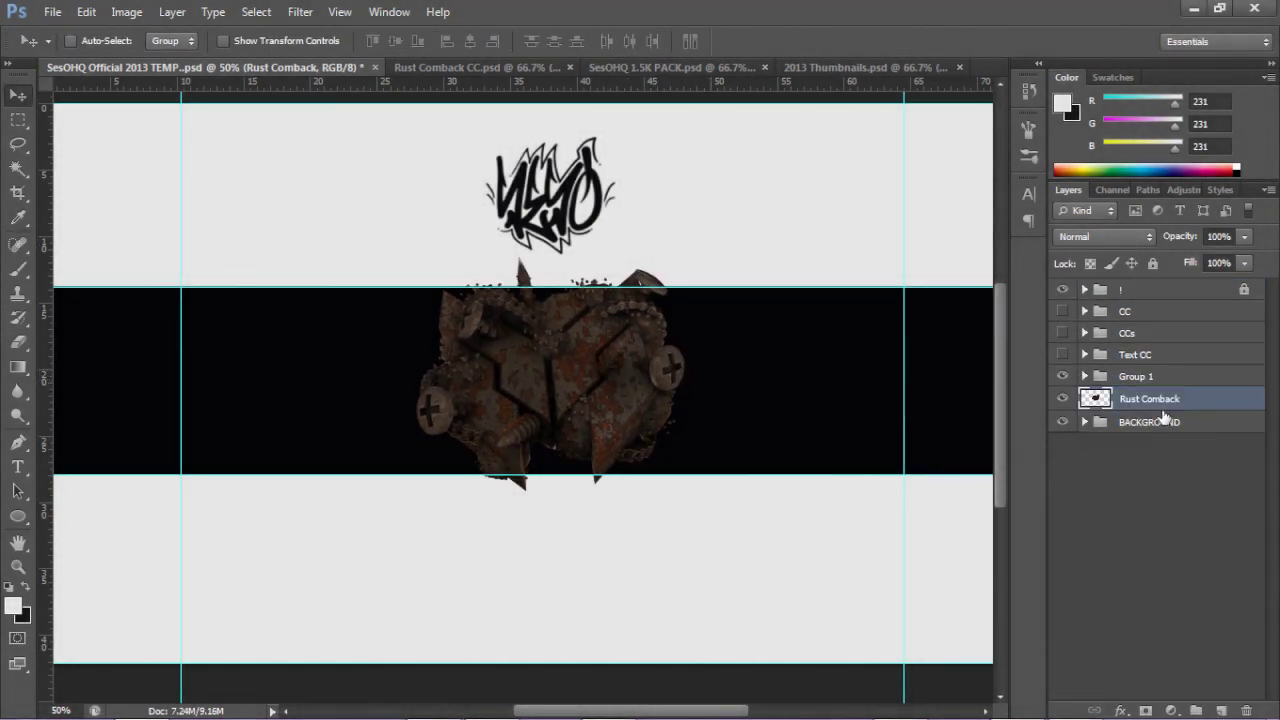
{"action": "left_click", "coordinate": [606, 349], "text": "ctrl"}
{"action": "key", "text": "ctrl+j"}
Enlarge the original rust render to about 117% and apply a warping filter to it.
{"action": "left_click", "coordinate": [1170, 424]}
{"action": "key", "text": "ctrl+t"}
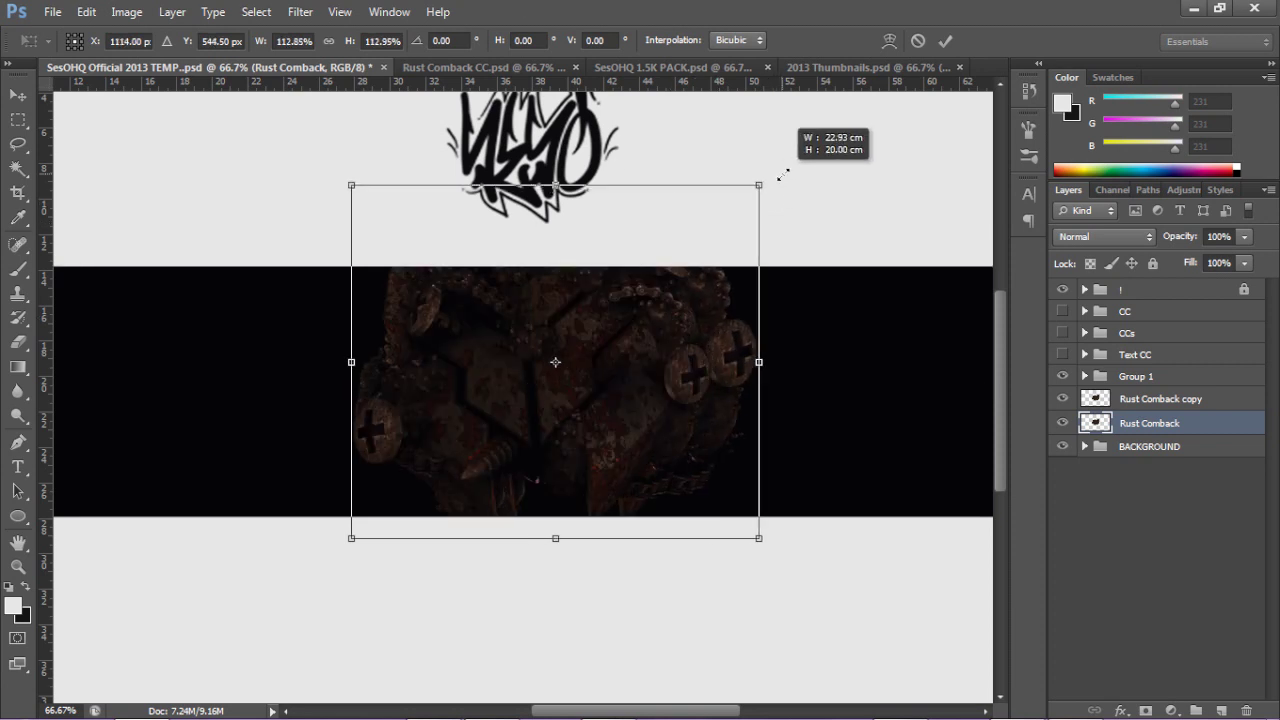
{"action": "left_click_drag", "start_coordinate": [779, 176], "coordinate": [777, 172]}
{"action": "left_click", "coordinate": [300, 12]}
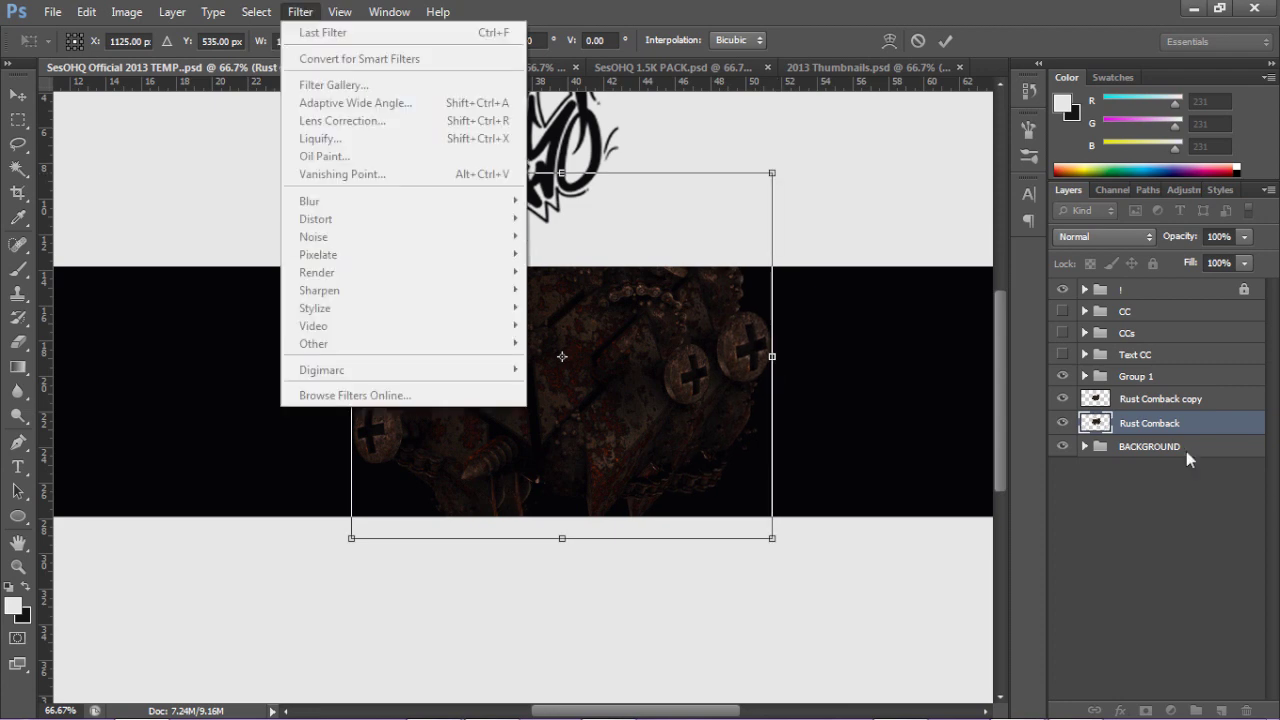
{"action": "key", "text": "Return"}
{"action": "left_click", "coordinate": [300, 12]}
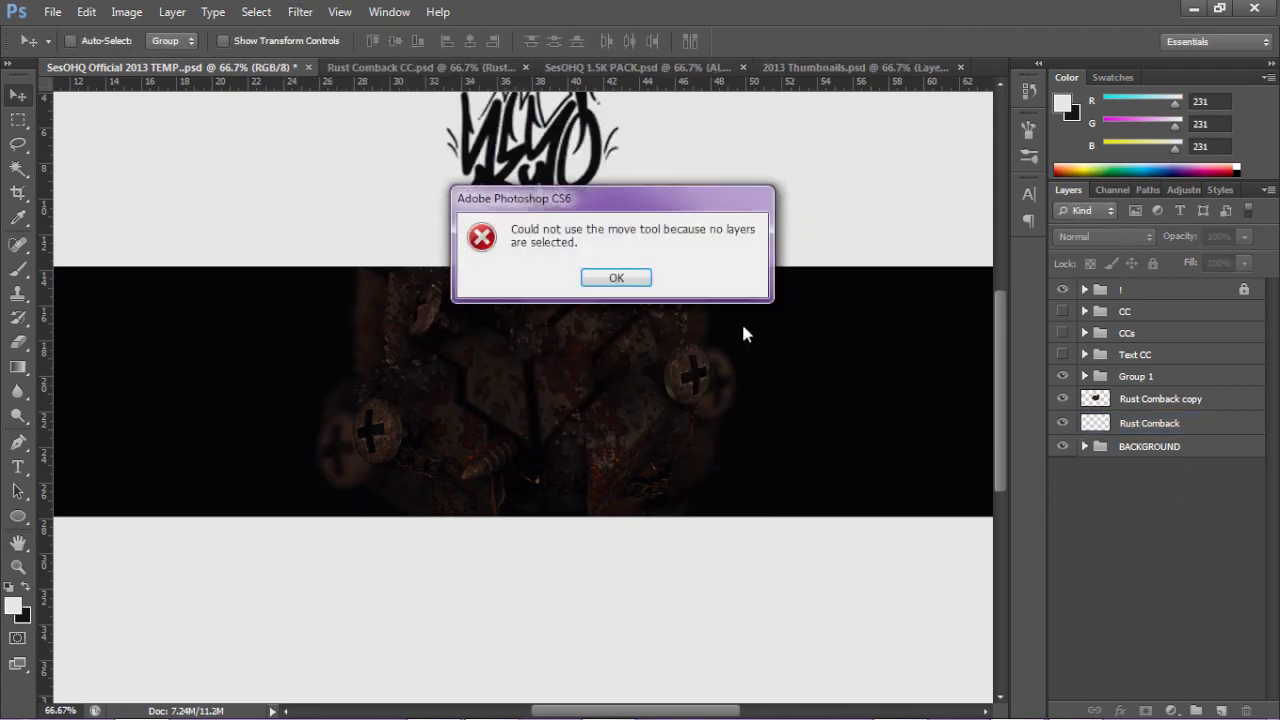
{"action": "left_click", "coordinate": [741, 320]}
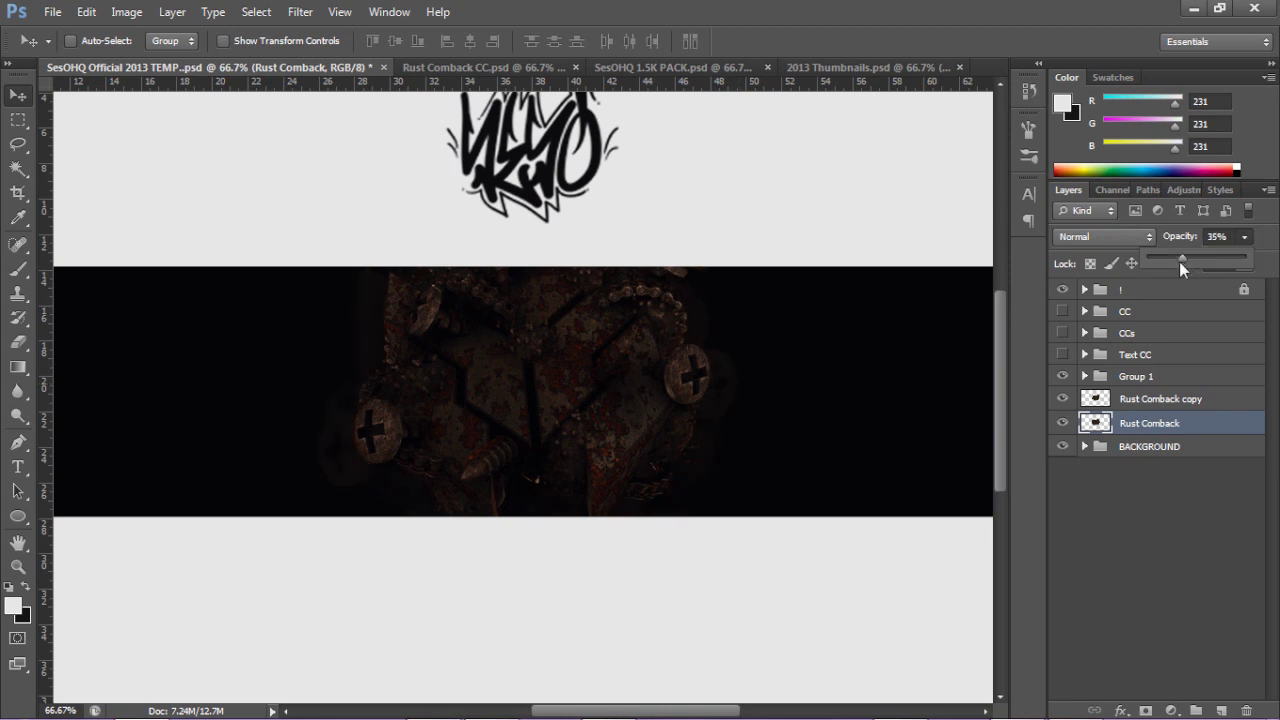
On a new layer, paint a large soft white glow and push it to the banner's top edge.
{"action": "left_click", "coordinate": [1137, 398]}
{"action": "key", "text": "ctrl+shift+alt+n"}
{"action": "key", "text": "b"}
{"action": "right_click", "coordinate": [386, 262]}
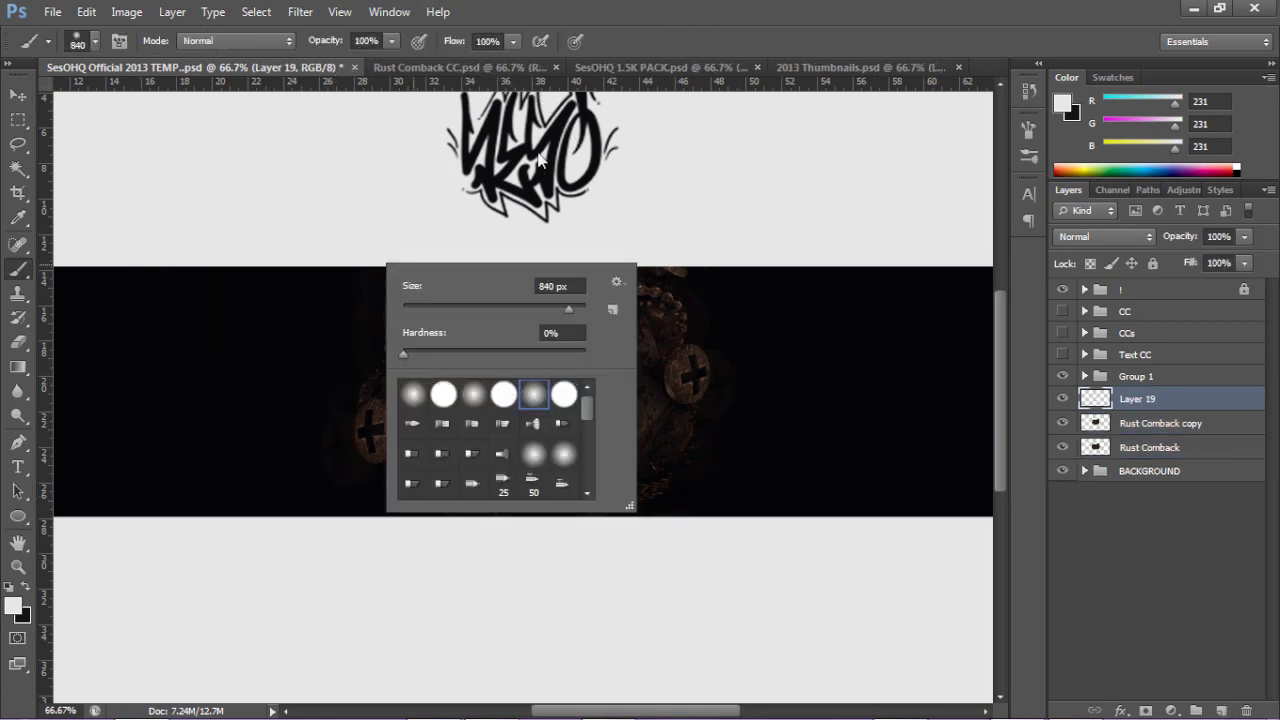
{"action": "key", "text": "Return"}
{"action": "left_click", "coordinate": [705, 325]}
{"action": "key", "text": "v"}
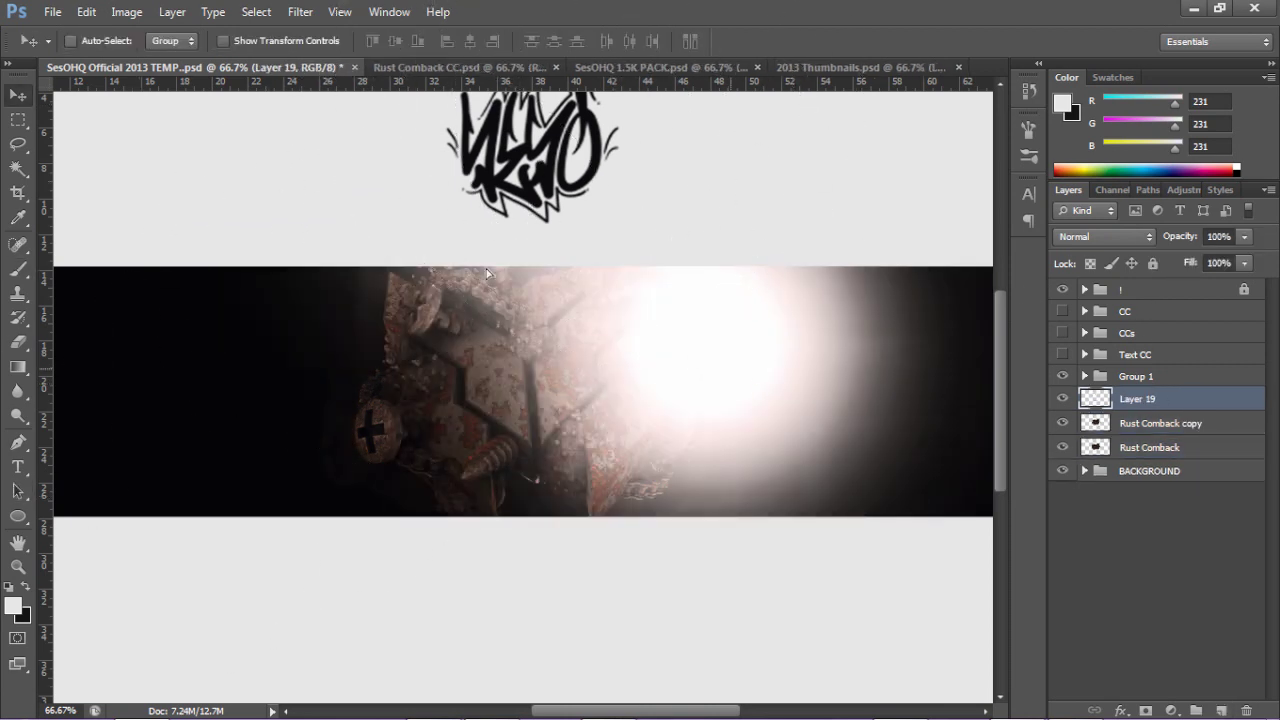
{"action": "left_click_drag", "start_coordinate": [487, 272], "coordinate": [488, 267]}
{"action": "left_click_drag", "start_coordinate": [381, 163], "coordinate": [649, 233]}
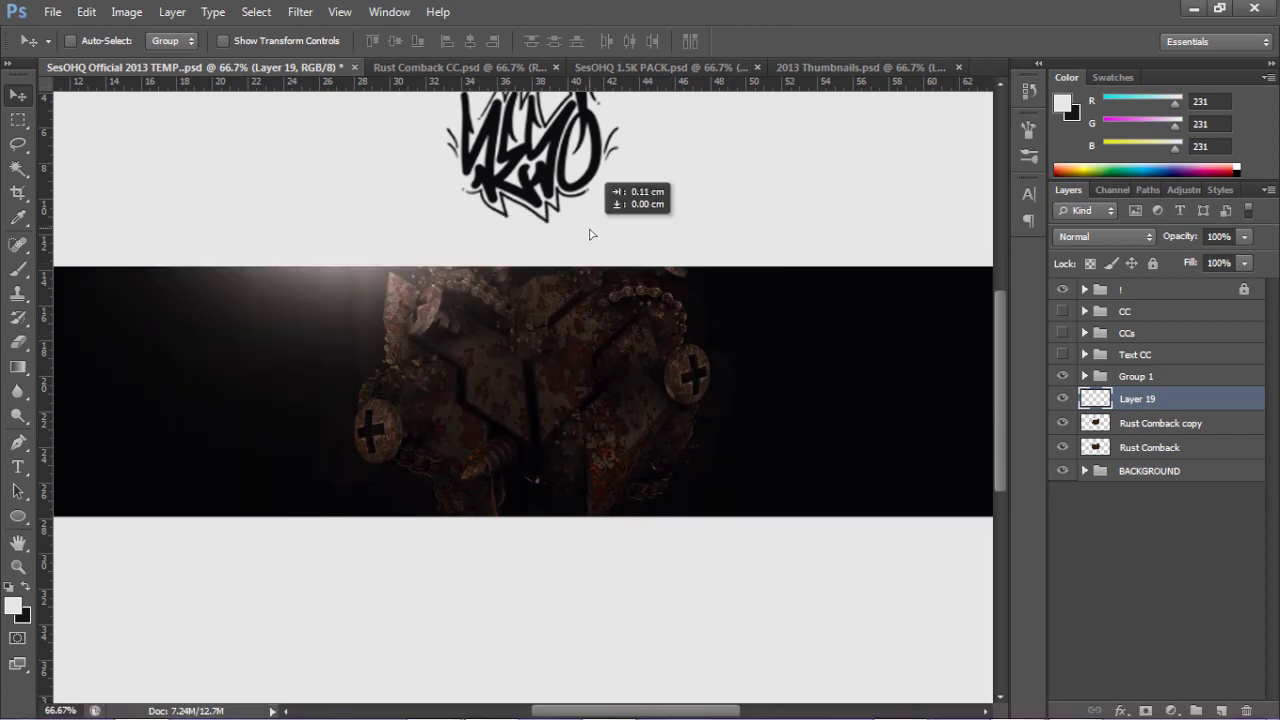
Hide Group 1 and fade the red bottom glow layer to 49% opacity.
{"action": "left_click", "coordinate": [1062, 376]}
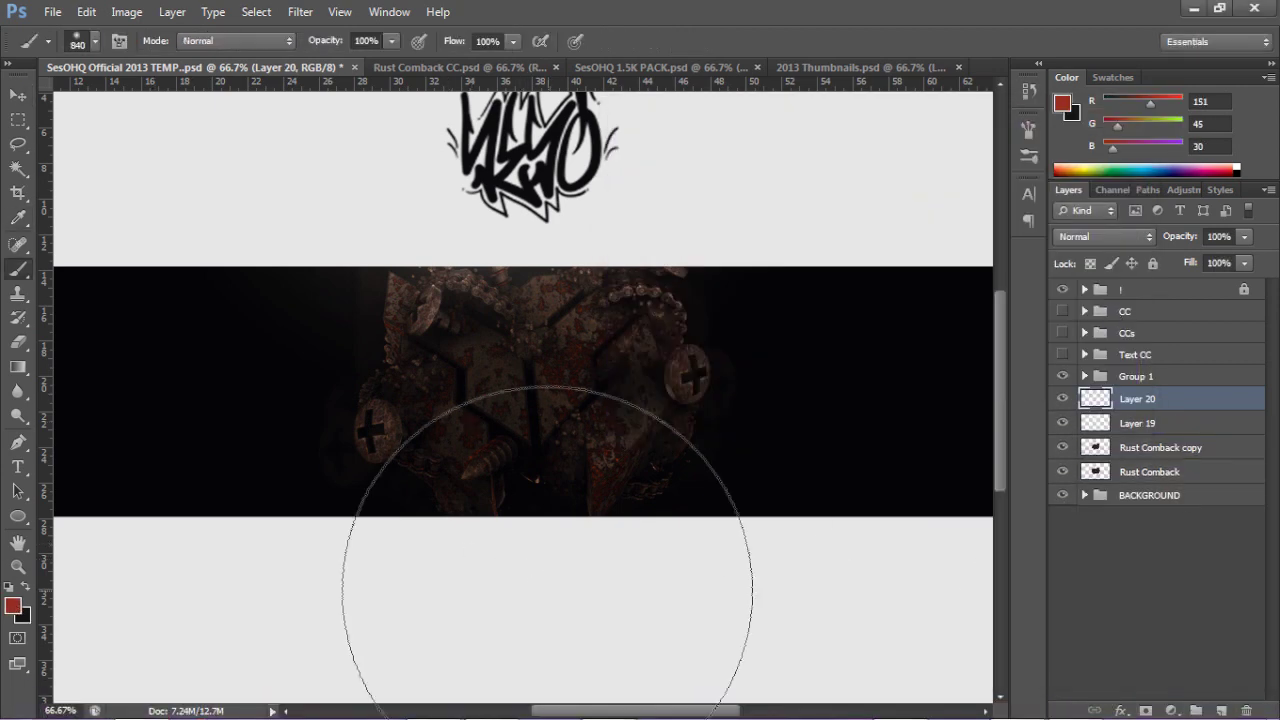
{"action": "key", "text": "v"}
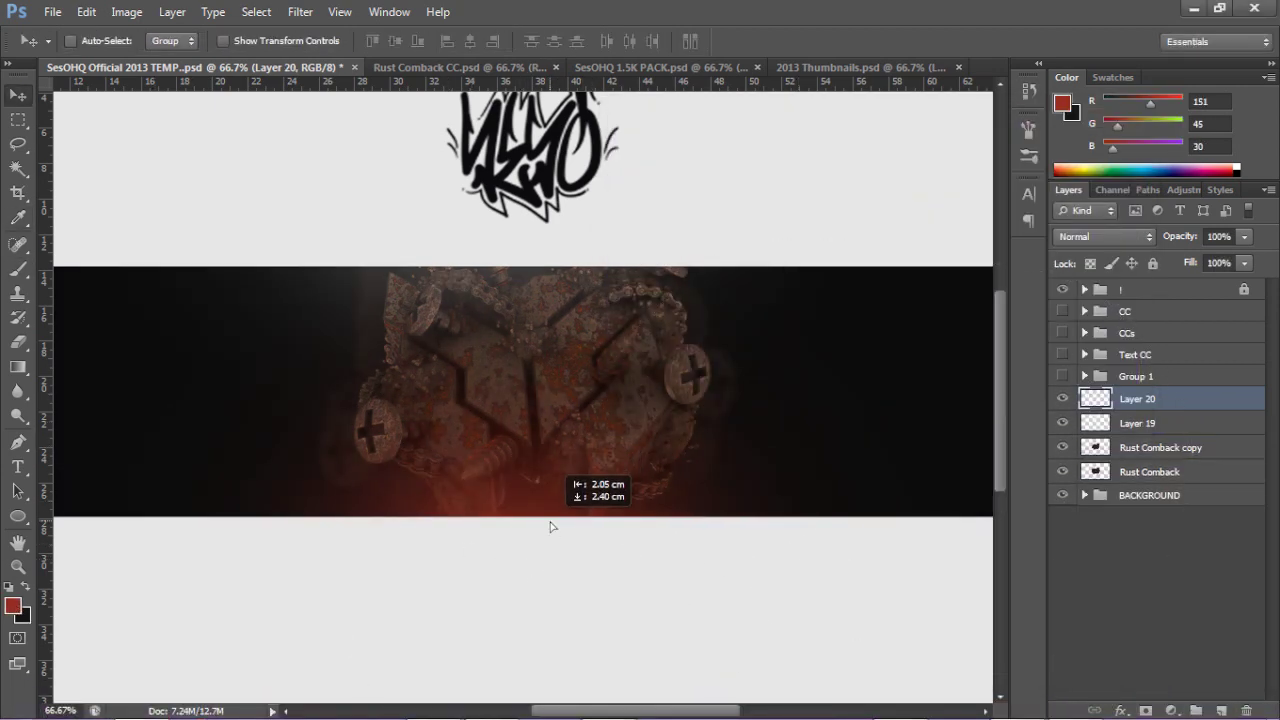
{"action": "key", "text": "4"}
{"action": "key", "text": "9"}
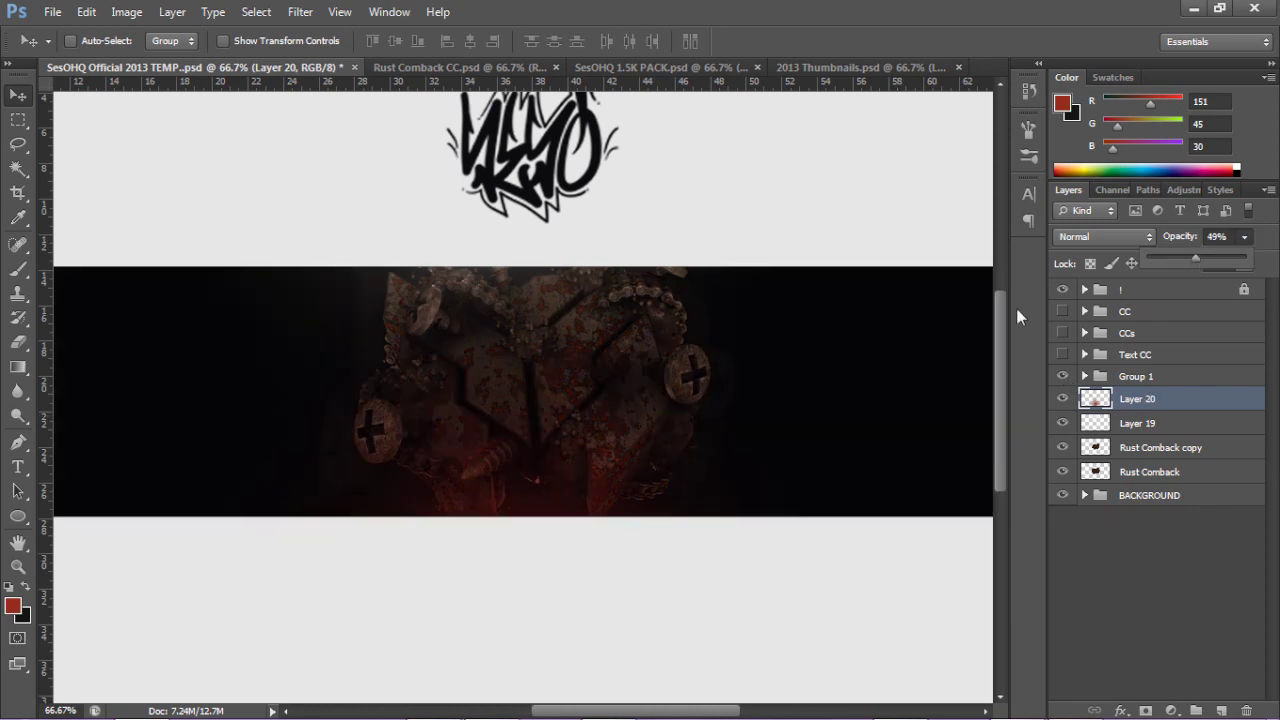
Bring SesO Grunges 5 from the 1.5K pack into the banner, duplicate it across, and merge.
{"action": "left_click", "coordinate": [1158, 497]}
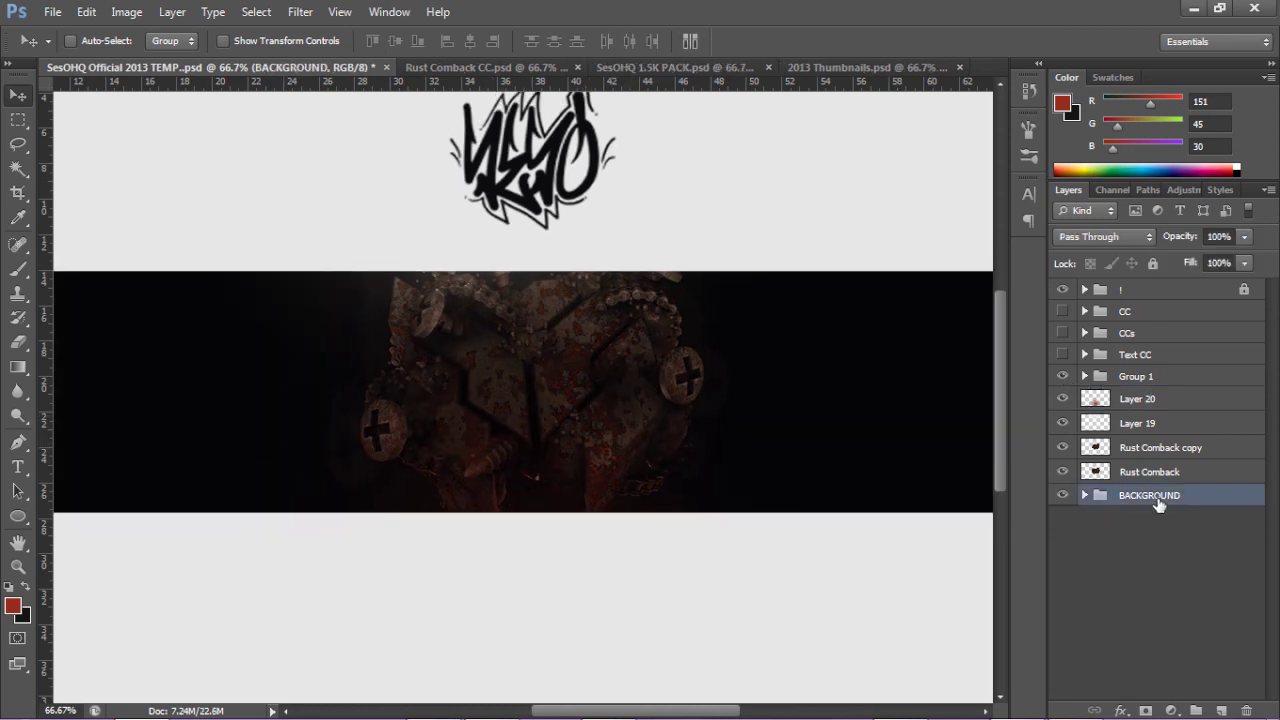
{"action": "key", "text": "ctrl+Tab"}
{"action": "key", "text": "ctrl+Tab"}
{"action": "left_click", "coordinate": [1084, 311]}
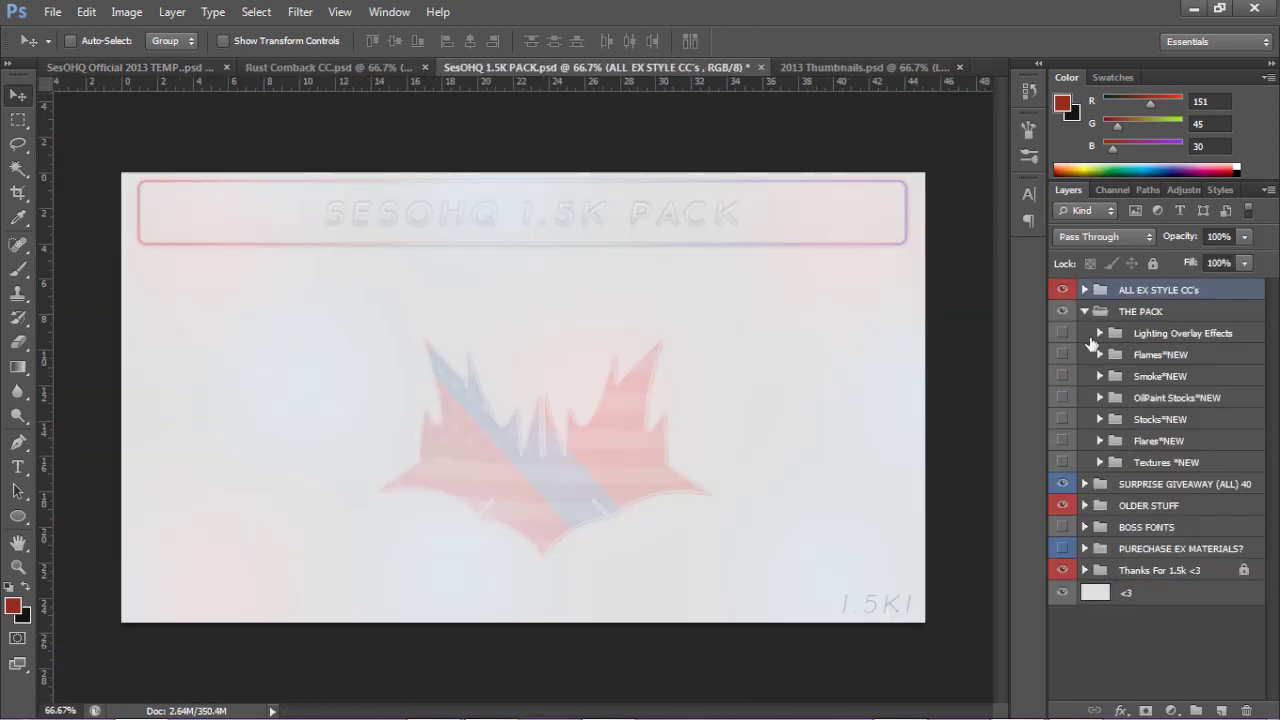
{"action": "left_click", "coordinate": [1099, 419]}
{"action": "left_click", "coordinate": [1062, 419]}
{"action": "left_click", "coordinate": [1084, 505]}
{"action": "left_click", "coordinate": [1100, 527]}
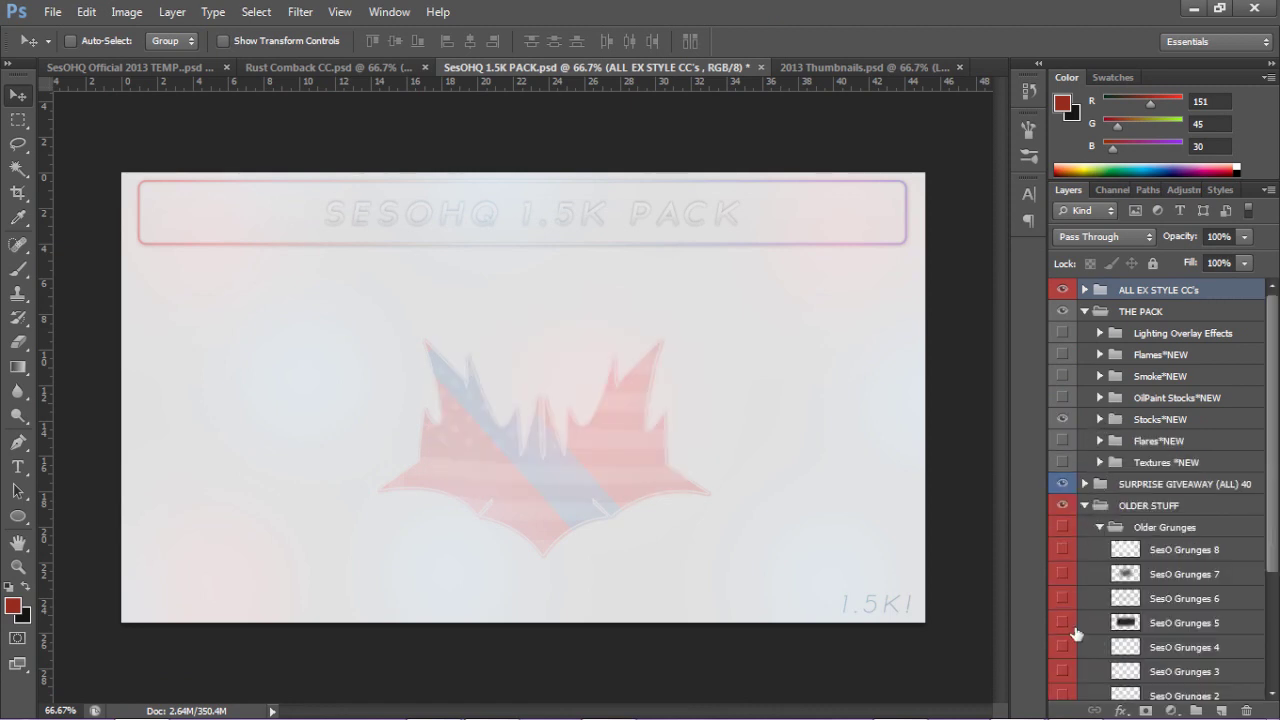
{"action": "mouse_move", "coordinate": [1075, 633]}
{"action": "left_mouse_down"}
{"action": "mouse_move", "coordinate": [280, 360]}
{"action": "mouse_move", "coordinate": [598, 410]}
{"action": "left_mouse_up"}
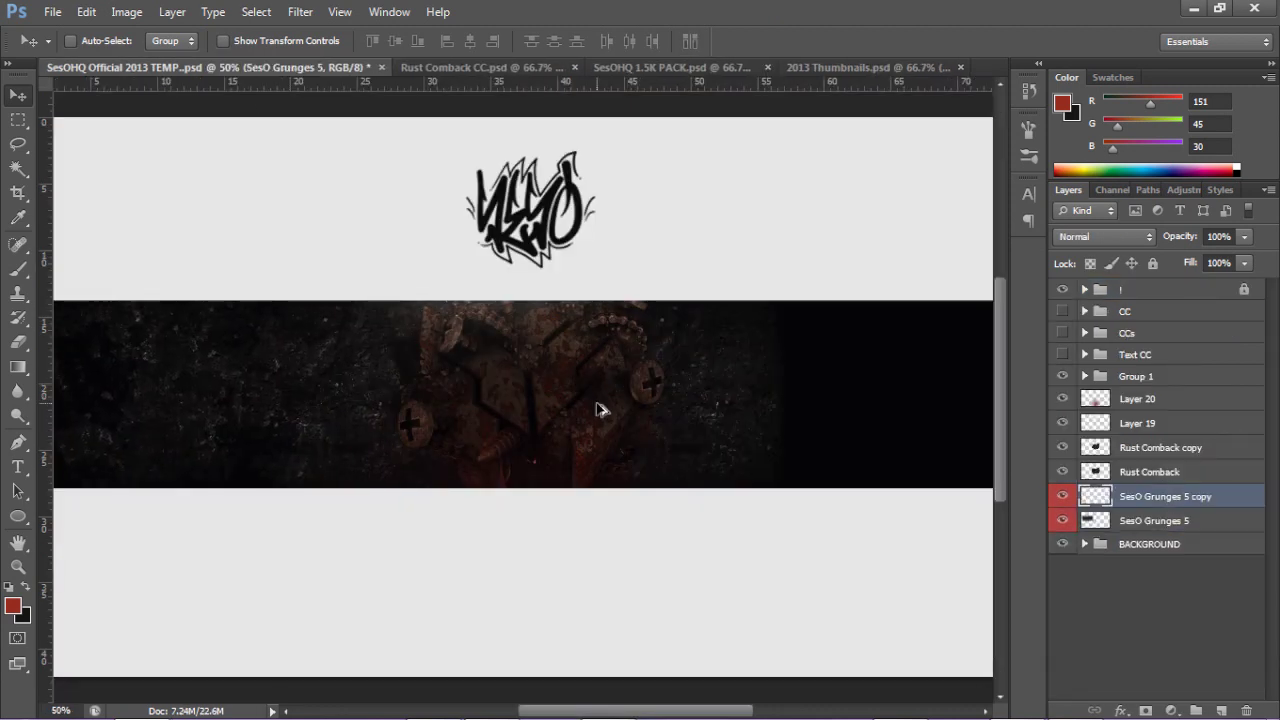
{"action": "key", "text": "ctrl+j"}
{"action": "key", "text": "ctrl+e"}
{"action": "left_click_drag", "start_coordinate": [1244, 236], "coordinate": [1178, 259]}
Browse the Older Stocks and bring the honeycomb SesO Custom Stock 4 into the banner.
{"action": "left_click", "coordinate": [657, 67]}
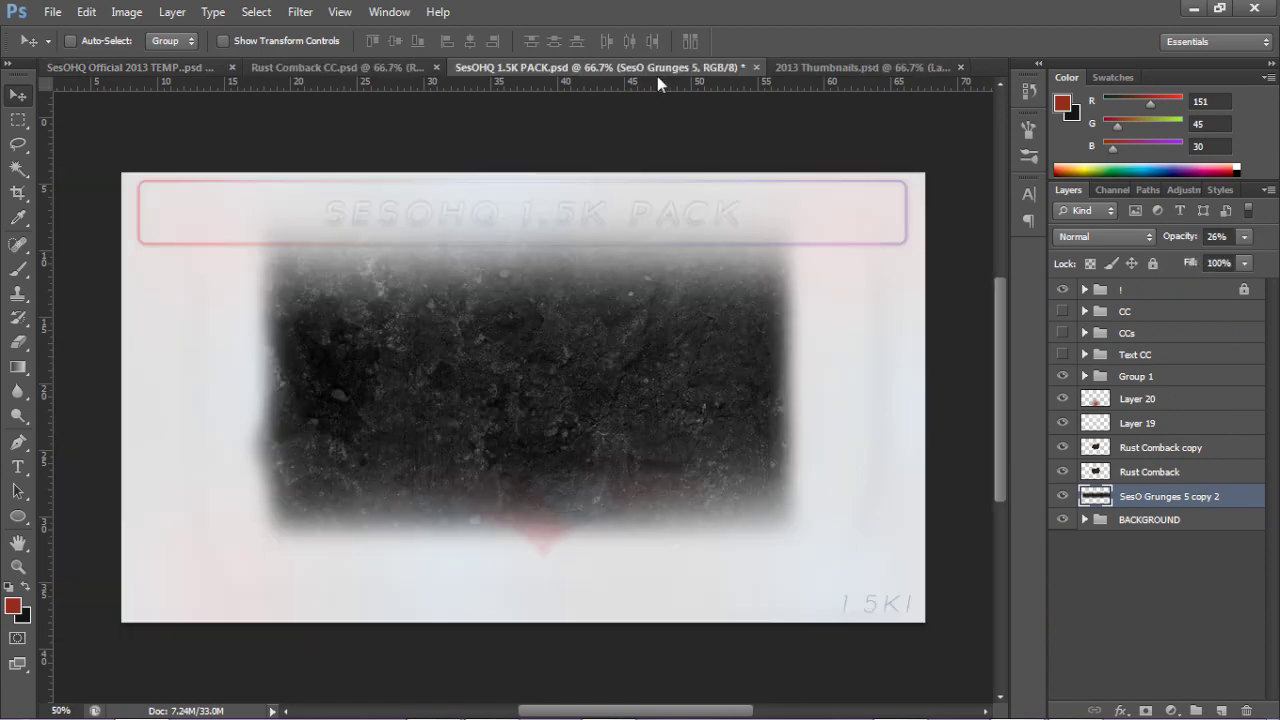
{"action": "left_click", "coordinate": [1100, 527]}
{"action": "left_click", "coordinate": [1100, 549]}
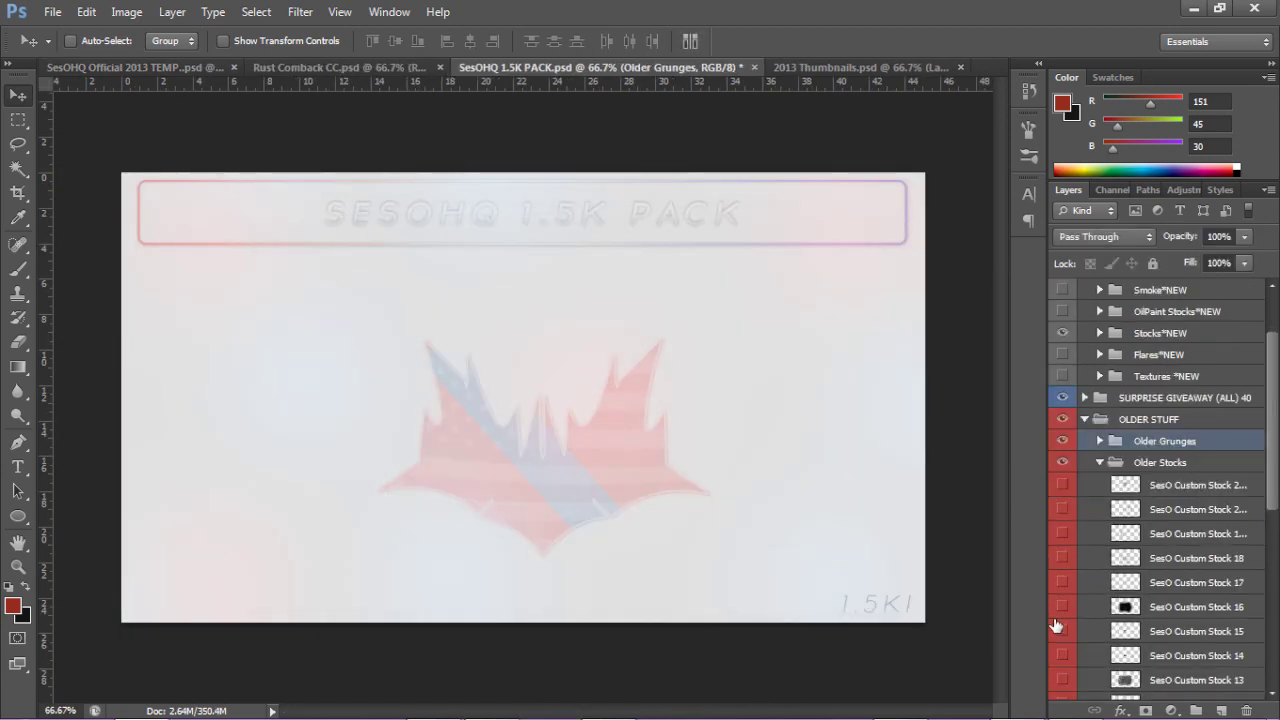
{"action": "scroll", "coordinate": [1150, 500], "scroll_direction": "down", "scroll_amount": 3}
{"action": "left_click", "coordinate": [1062, 571]}
{"action": "left_click", "coordinate": [1062, 645]}
{"action": "scroll", "coordinate": [1062, 660], "scroll_direction": "down", "scroll_amount": 2}
{"action": "left_click", "coordinate": [1063, 623]}
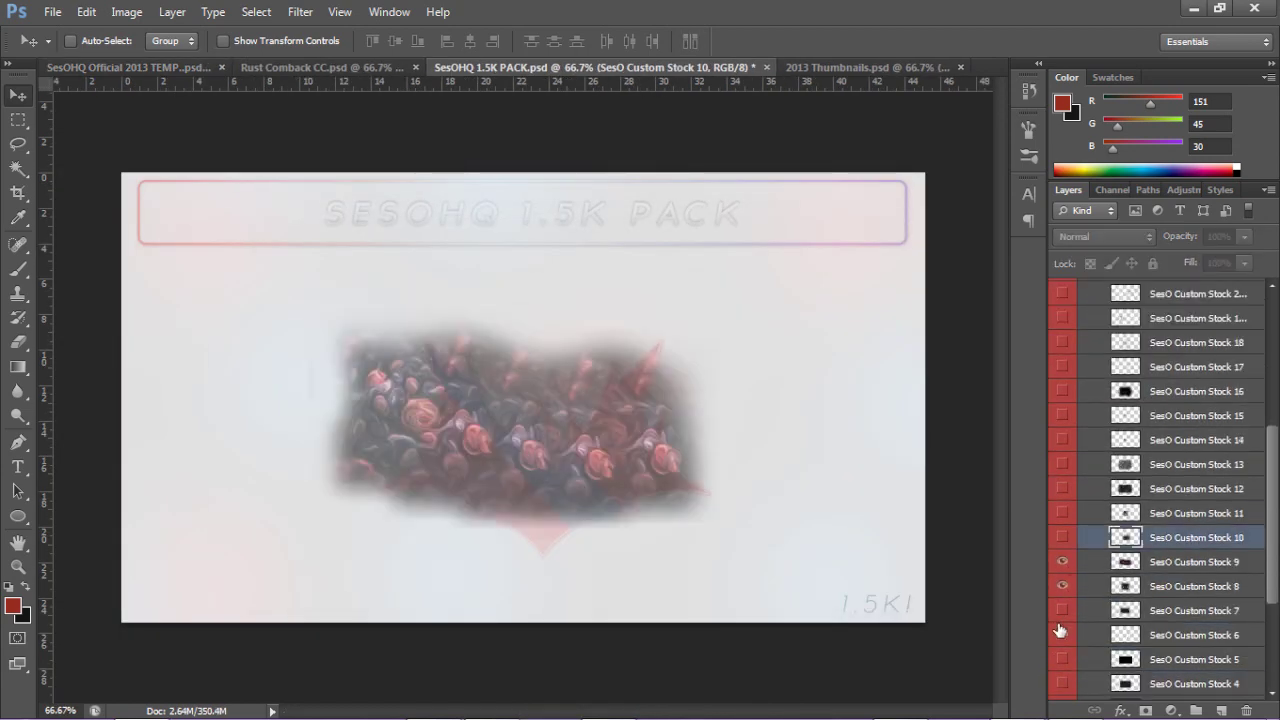
{"action": "left_click", "coordinate": [1063, 666]}
{"action": "scroll", "coordinate": [1066, 600], "scroll_direction": "down", "scroll_amount": 2}
{"action": "left_click", "coordinate": [1062, 511]}
{"action": "left_click", "coordinate": [1063, 535]}
{"action": "mouse_move", "coordinate": [1160, 511]}
{"action": "left_mouse_down"}
{"action": "mouse_move", "coordinate": [167, 365]}
{"action": "mouse_move", "coordinate": [191, 451]}
{"action": "left_mouse_up"}
Tile the honeycomb layer across the banner, merge the copies, and fade it to 10%.
{"action": "key", "text": "ctrl+j"}
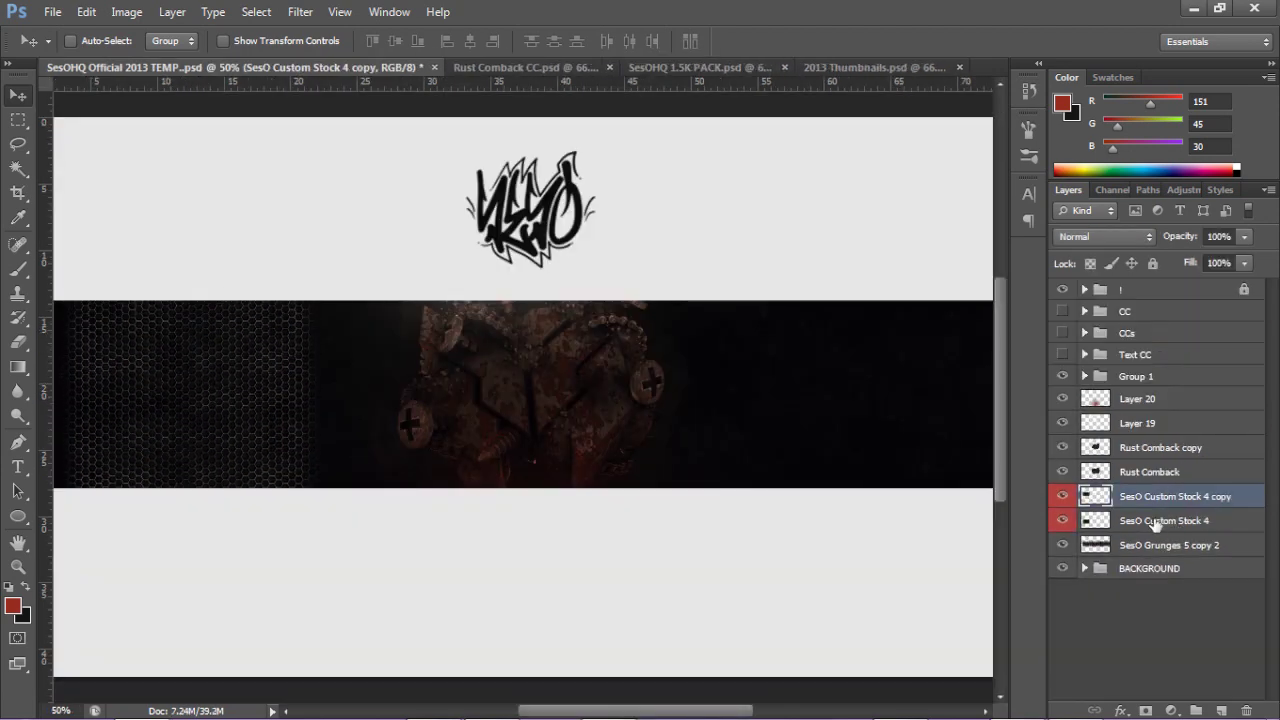
{"action": "mouse_move", "coordinate": [400, 380]}
{"action": "left_mouse_down"}
{"action": "mouse_move", "coordinate": [623, 366]}
{"action": "mouse_move", "coordinate": [850, 380]}
{"action": "left_mouse_up"}
{"action": "key", "text": "ctrl+j"}
{"action": "left_click", "coordinate": [1130, 593], "text": "shift"}
{"action": "key", "text": "ctrl+e"}
{"action": "left_click_drag", "start_coordinate": [1179, 258], "coordinate": [1154, 260]}
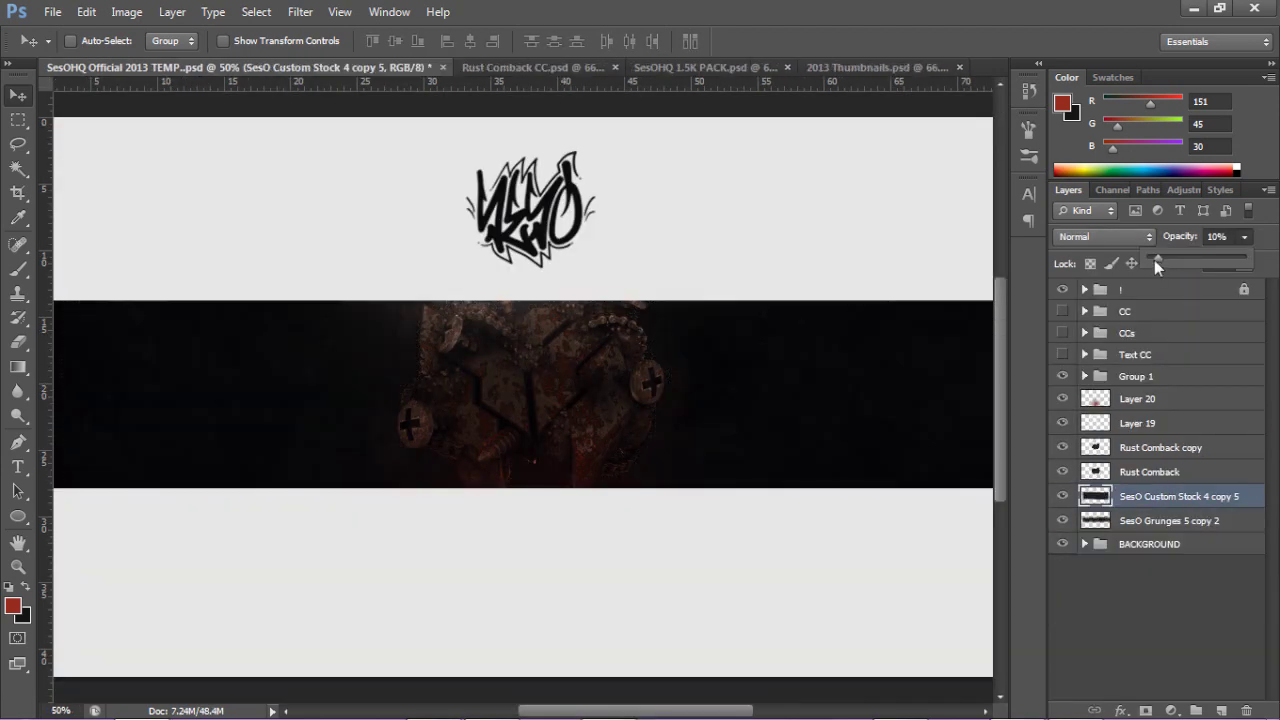
{"action": "key", "text": "ctrl+Tab"}
{"action": "key", "text": "ctrl+Tab"}
{"action": "scroll", "coordinate": [1150, 450], "scroll_direction": "up", "scroll_amount": 3}
Soften the left and right edges of SesOs Stocks 4 and bring it into the banner.
{"action": "left_click", "coordinate": [1177, 397]}
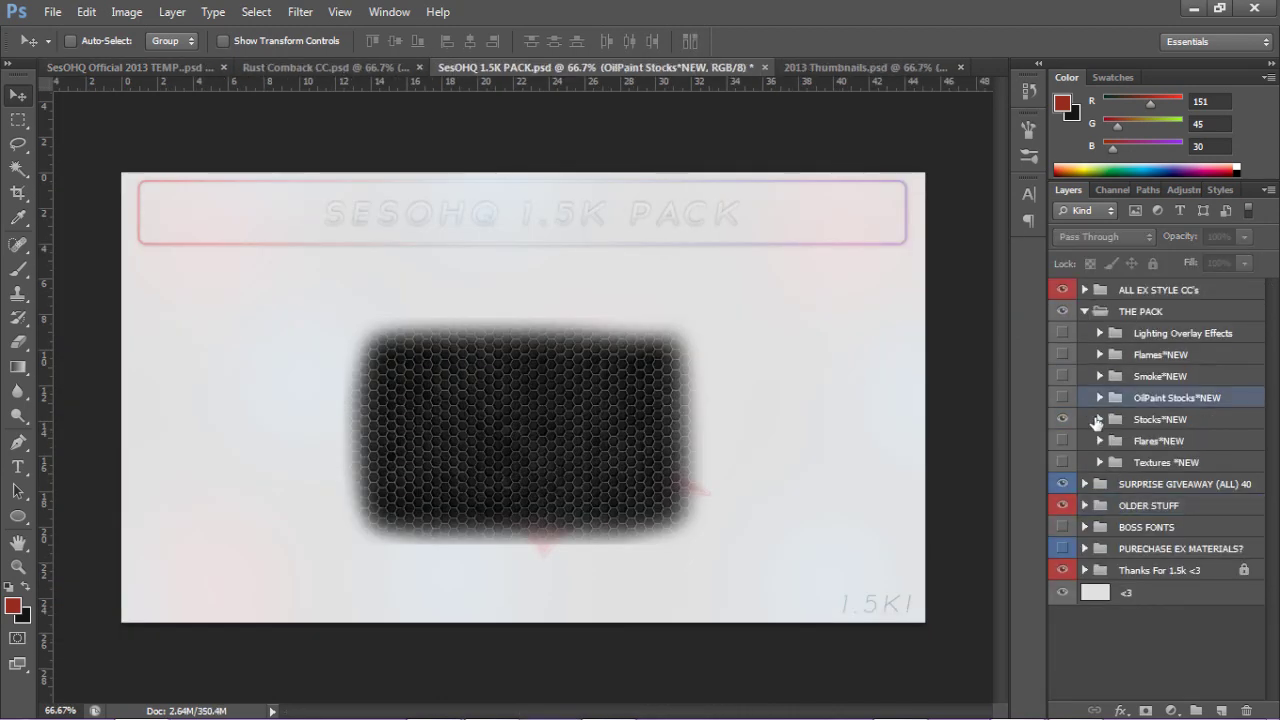
{"action": "left_click", "coordinate": [1100, 419]}
{"action": "left_click", "coordinate": [1062, 514]}
{"action": "left_click", "coordinate": [1180, 514]}
{"action": "key", "text": "e"}
{"action": "left_click_drag", "start_coordinate": [350, 566], "coordinate": [364, 223]}
{"action": "left_click_drag", "start_coordinate": [728, 280], "coordinate": [737, 587]}
Scale the sparkle stock to the strip, tile and merge it, then set Screen at 15%.
{"action": "key", "text": "v"}
{"action": "left_click_drag", "start_coordinate": [690, 500], "coordinate": [371, 391]}
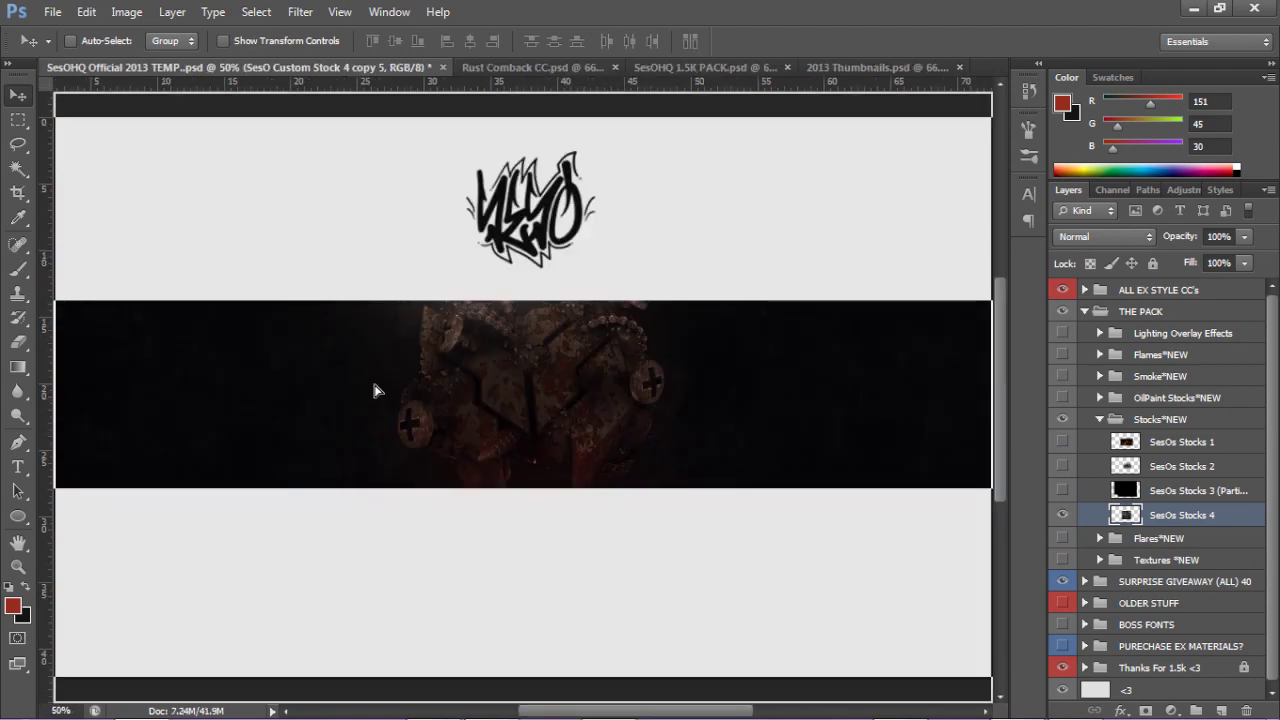
{"action": "key", "text": "ctrl+t"}
{"action": "left_click_drag", "start_coordinate": [176, 303], "coordinate": [150, 282]}
{"action": "key", "text": "Return"}
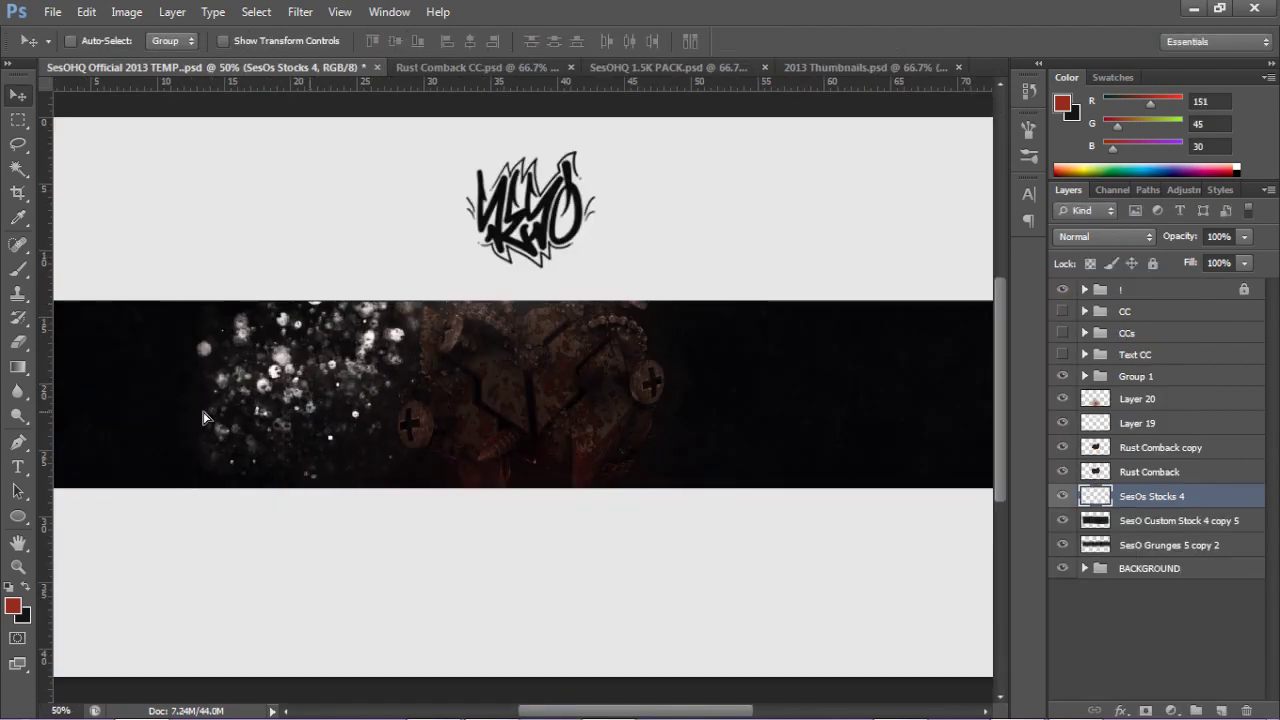
{"action": "mouse_move", "coordinate": [330, 400]}
{"action": "left_mouse_down"}
{"action": "mouse_move", "coordinate": [457, 371]}
{"action": "mouse_move", "coordinate": [612, 414]}
{"action": "mouse_move", "coordinate": [974, 421]}
{"action": "left_mouse_up"}
{"action": "left_click", "coordinate": [1150, 593], "text": "shift"}
{"action": "key", "text": "ctrl+e"}
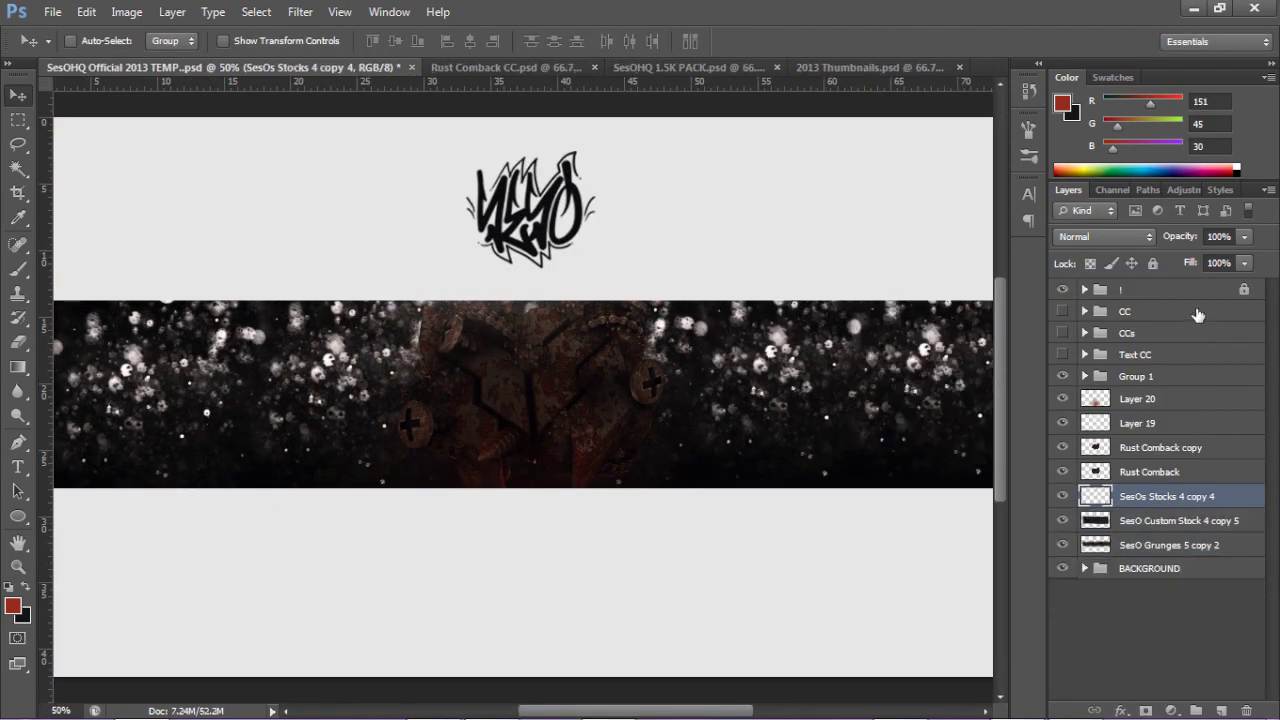
{"action": "left_click", "coordinate": [1105, 236]}
{"action": "left_click", "coordinate": [1100, 156]}
{"action": "left_click", "coordinate": [1244, 236]}
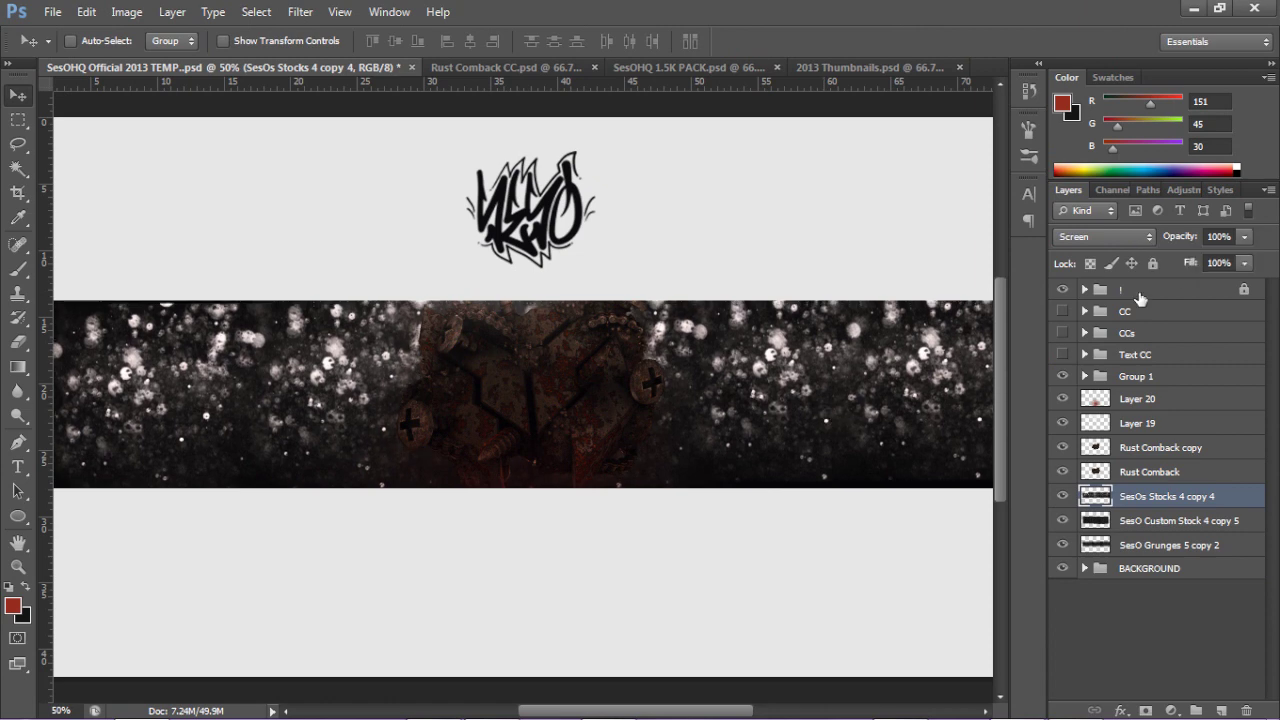
{"action": "left_click_drag", "start_coordinate": [1245, 258], "coordinate": [1160, 259]}
Add SesOs Stocks 1 across the banner, merged, in Lighten mode at 16% opacity.
{"action": "left_click", "coordinate": [682, 67]}
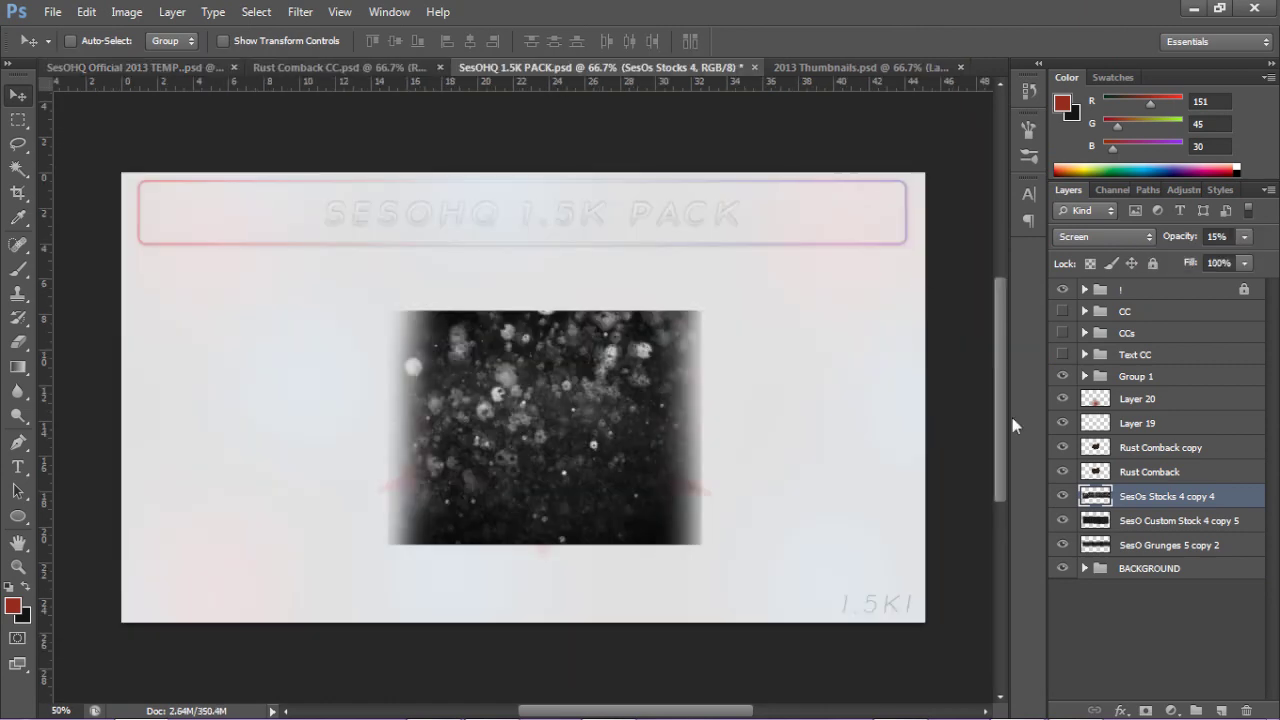
{"action": "left_click_drag", "start_coordinate": [88, 78], "coordinate": [240, 429]}
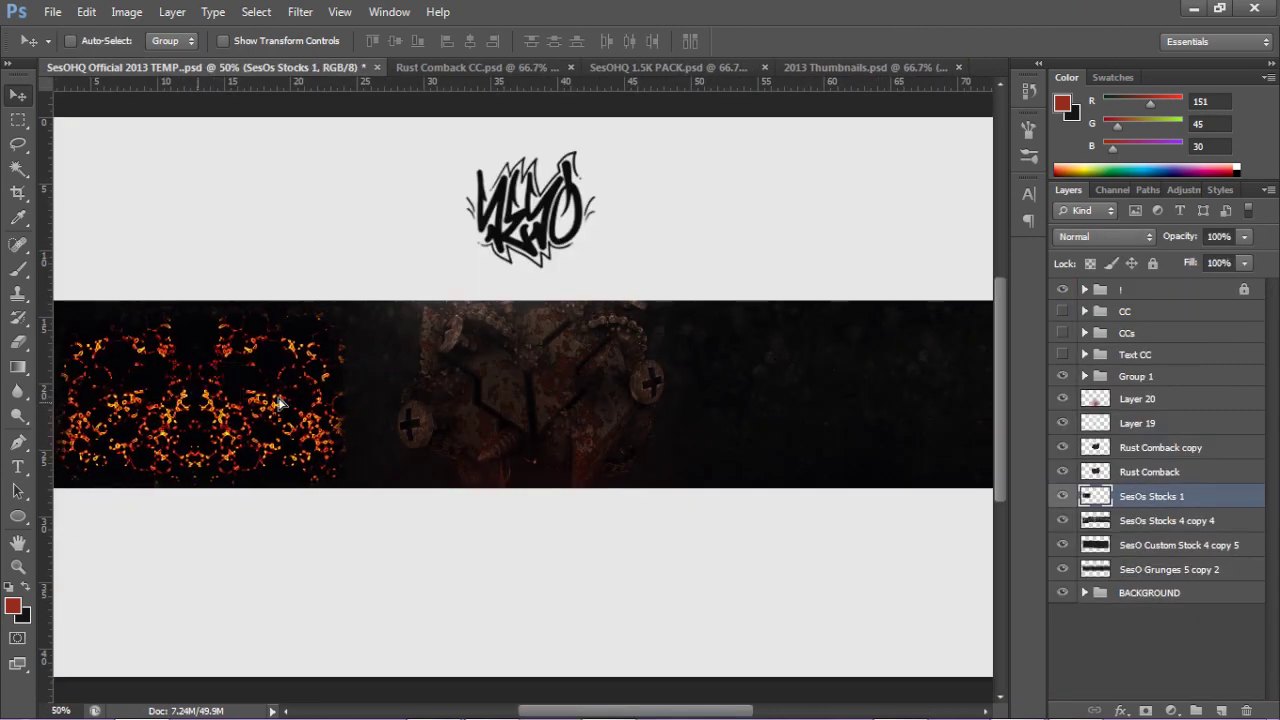
{"action": "left_click_drag", "start_coordinate": [668, 398], "coordinate": [860, 398]}
{"action": "key", "text": "ctrl+e"}
{"action": "left_click", "coordinate": [1105, 236]}
{"action": "left_click", "coordinate": [1072, 150]}
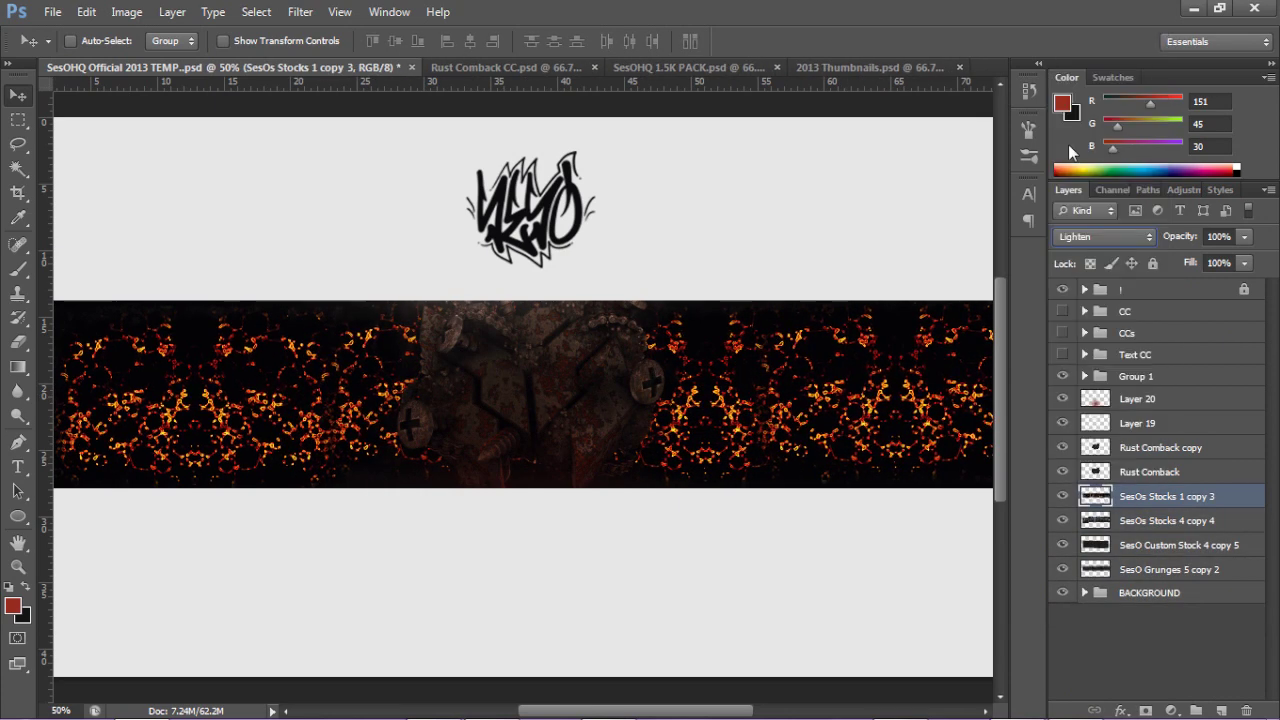
{"action": "key", "text": "1"}
{"action": "key", "text": "6"}
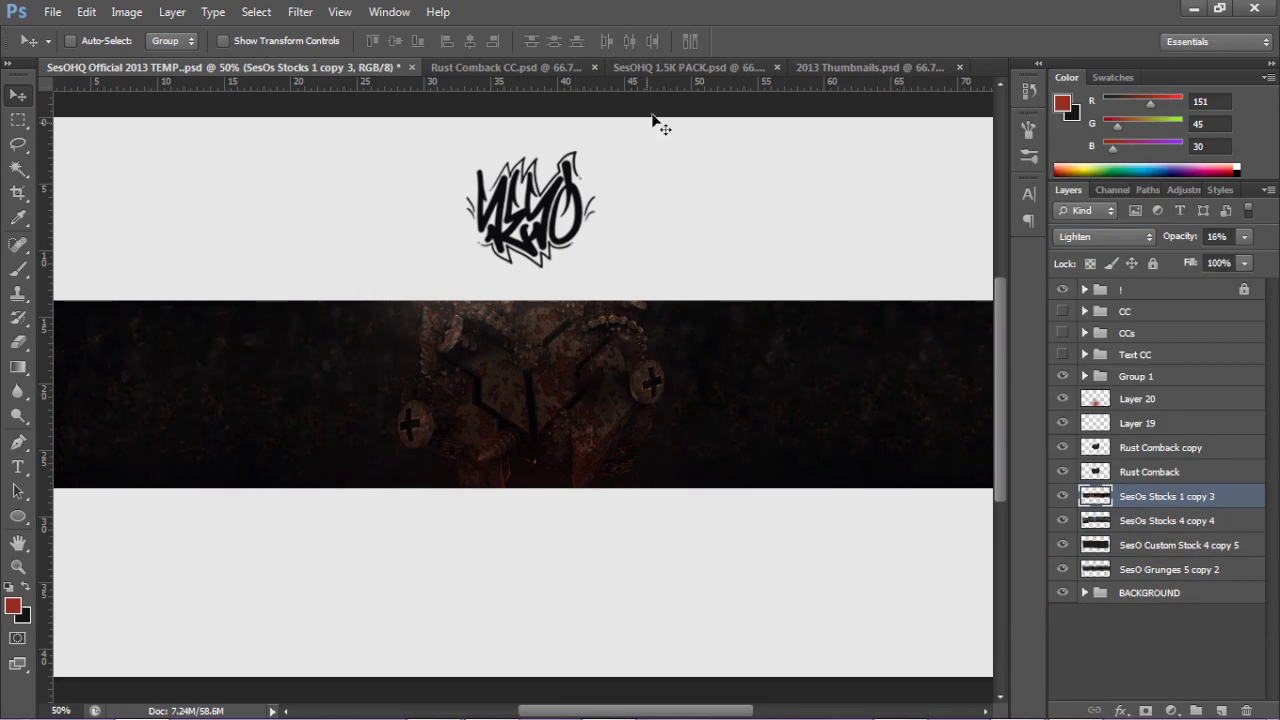
{"action": "left_click", "coordinate": [700, 67]}
{"action": "left_click", "coordinate": [1062, 466]}
Bring SesOs Stocks 2 into the banner, merge the bubble copies, and set Lighten at 10%.
{"action": "left_click", "coordinate": [1182, 466]}
{"action": "mouse_move", "coordinate": [540, 420]}
{"action": "left_mouse_down"}
{"action": "mouse_move", "coordinate": [193, 82]}
{"action": "mouse_move", "coordinate": [195, 400]}
{"action": "mouse_move", "coordinate": [360, 370]}
{"action": "mouse_move", "coordinate": [710, 387]}
{"action": "mouse_move", "coordinate": [870, 375]}
{"action": "left_mouse_up"}
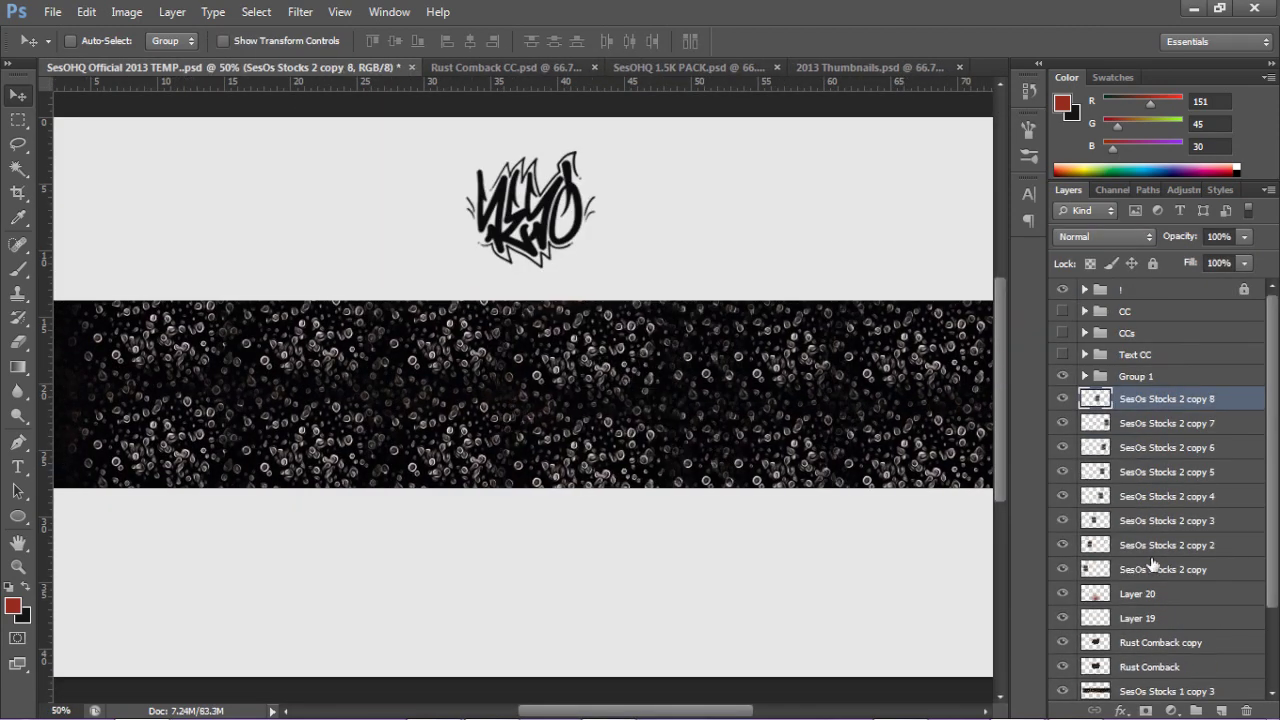
{"action": "left_click", "coordinate": [1152, 569], "text": "shift"}
{"action": "key", "text": "ctrl+e"}
{"action": "left_click", "coordinate": [1105, 236]}
{"action": "left_click", "coordinate": [1090, 140]}
{"action": "left_click_drag", "start_coordinate": [1244, 236], "coordinate": [1158, 260]}
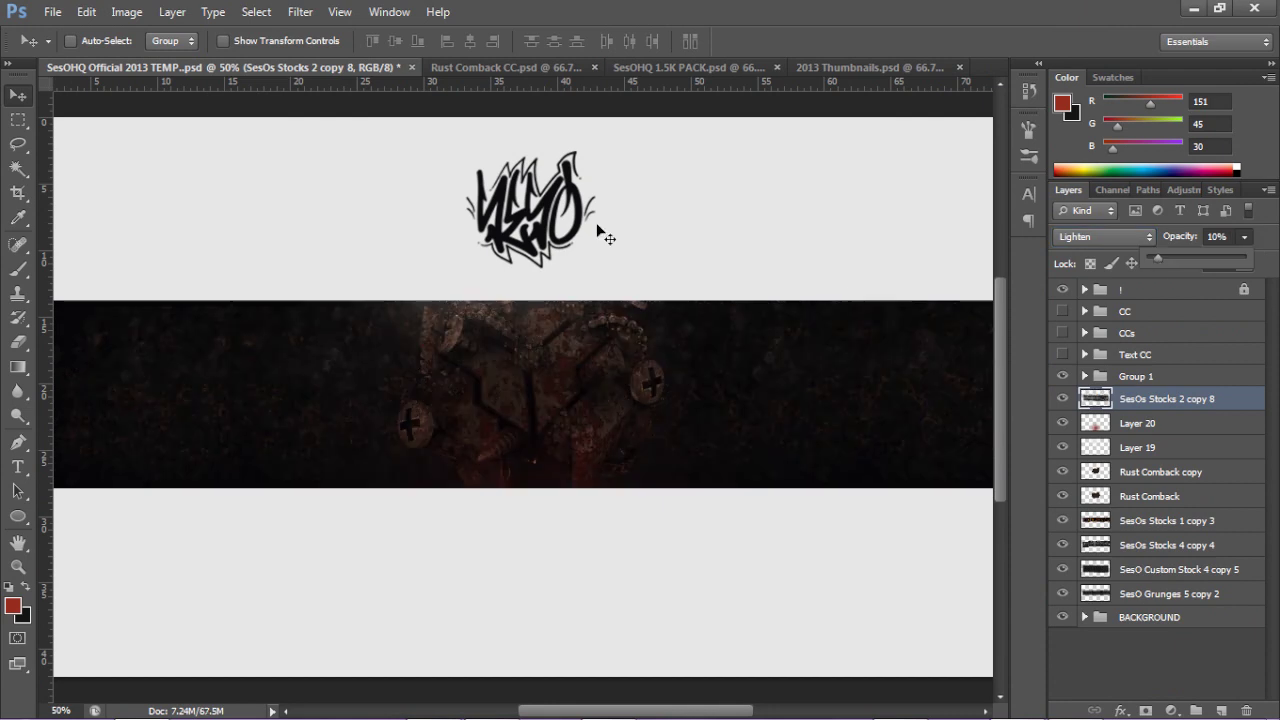
Bring the particles stock into the banner and place a copy further right.
{"action": "left_click", "coordinate": [690, 67]}
{"action": "mouse_move", "coordinate": [591, 417]}
{"action": "left_mouse_down"}
{"action": "mouse_move", "coordinate": [370, 380]}
{"action": "mouse_move", "coordinate": [790, 445]}
{"action": "left_mouse_up"}
{"action": "left_click_drag", "start_coordinate": [1244, 236], "coordinate": [1169, 256]}
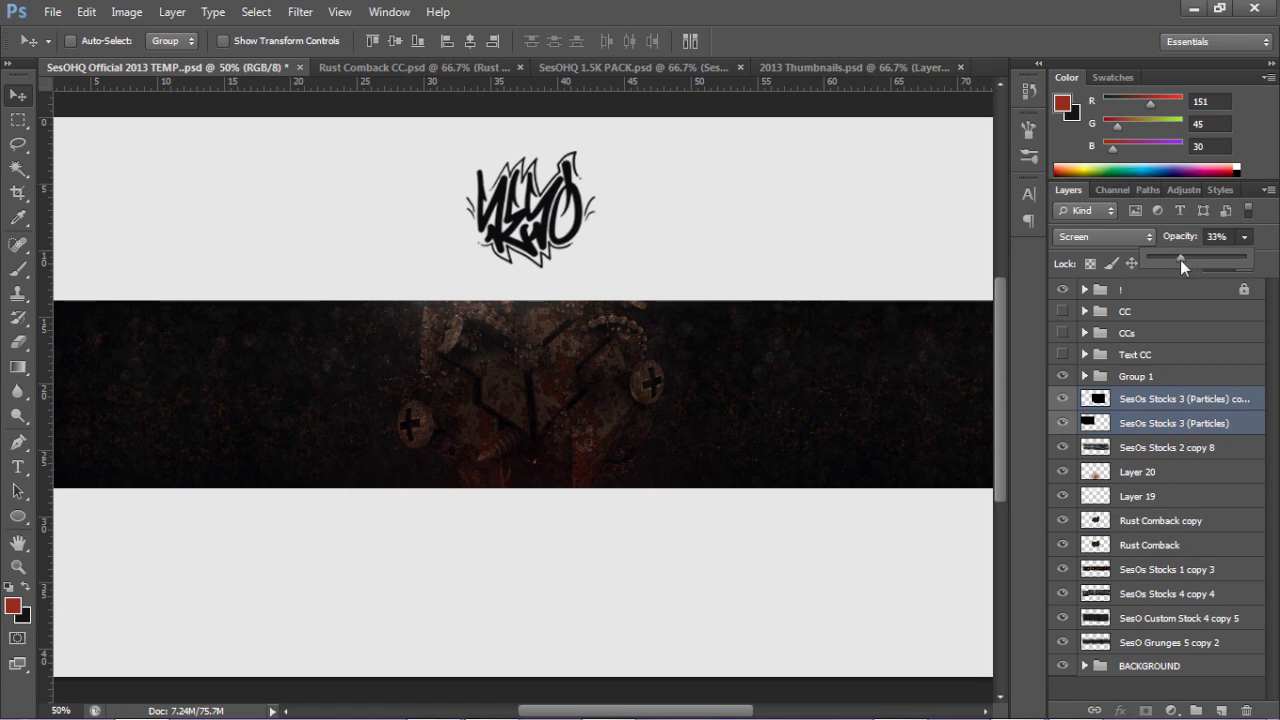
In the Smoke*NEW group, soften the edges of SesOs Smoke 1 and reposition it.
{"action": "left_click", "coordinate": [594, 67]}
{"action": "left_click", "coordinate": [1102, 420]}
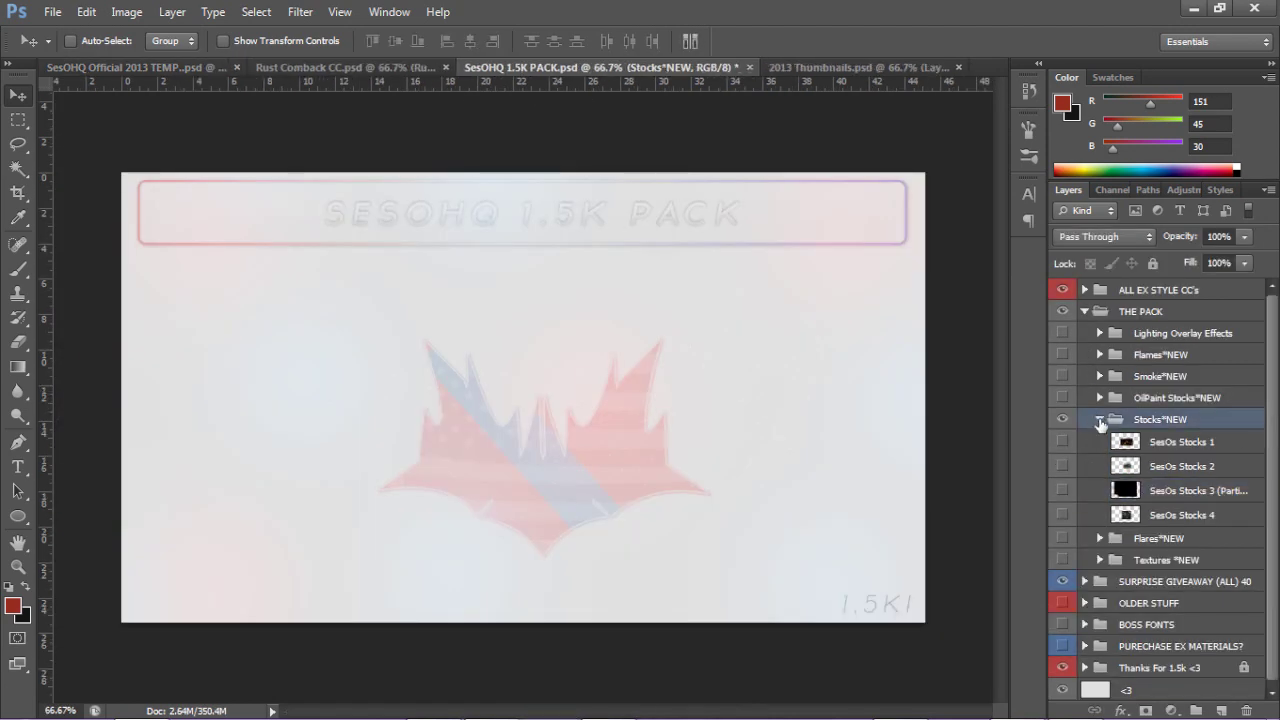
{"action": "left_click", "coordinate": [1100, 376]}
{"action": "left_click", "coordinate": [1062, 376]}
{"action": "left_click", "coordinate": [1180, 398]}
{"action": "key", "text": "e"}
{"action": "left_click_drag", "start_coordinate": [770, 270], "coordinate": [770, 450]}
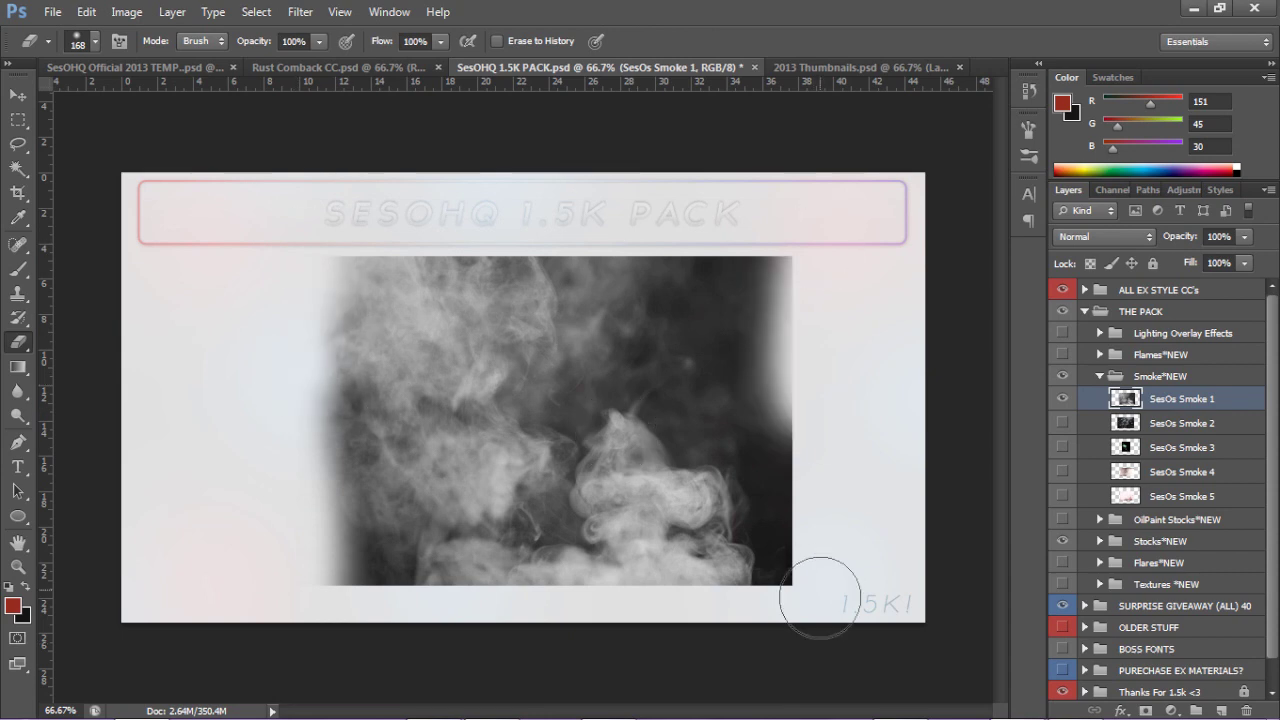
{"action": "left_click_drag", "start_coordinate": [820, 588], "coordinate": [770, 270]}
{"action": "key", "text": "v"}
{"action": "left_click_drag", "start_coordinate": [623, 391], "coordinate": [171, 114]}
Bring the smoke image into the banner and repeat it toward the right side.
{"action": "key", "text": "ctrl+Tab"}
{"action": "key", "text": "ctrl+Tab"}
{"action": "key", "text": "ctrl+Tab"}
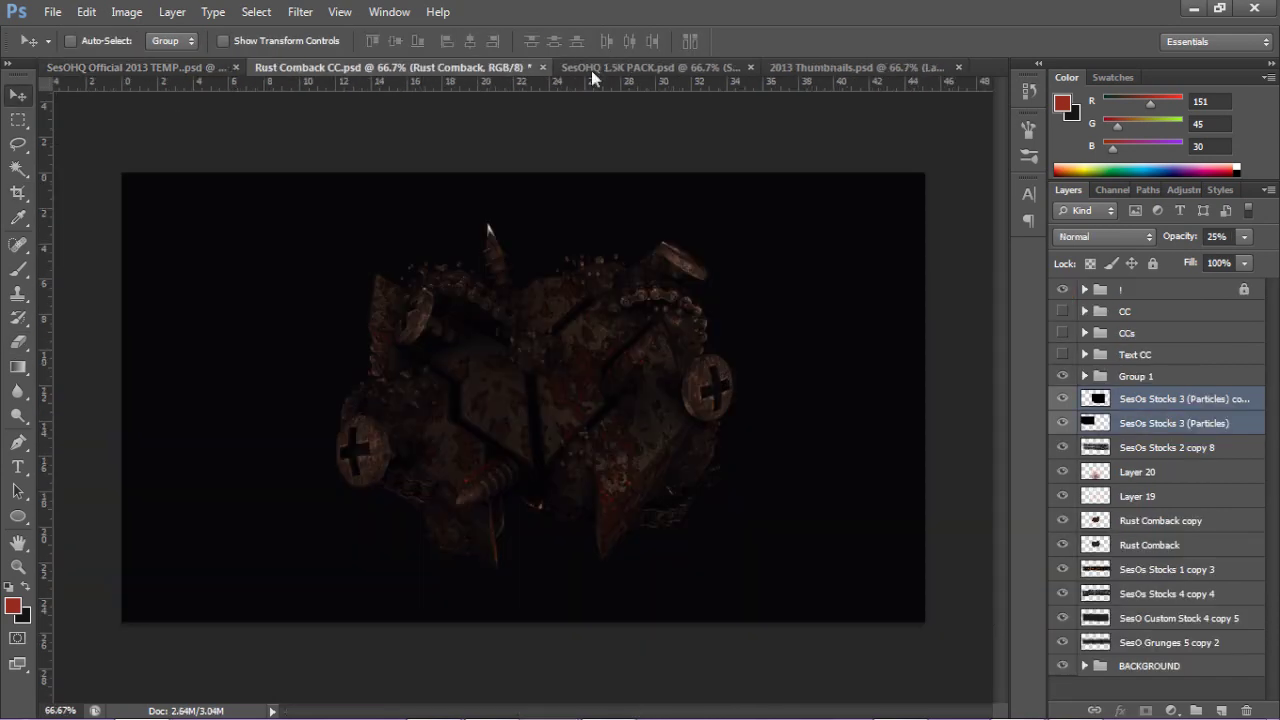
{"action": "left_click", "coordinate": [591, 67]}
{"action": "left_click_drag", "start_coordinate": [300, 270], "coordinate": [243, 437]}
{"action": "left_click_drag", "start_coordinate": [229, 371], "coordinate": [648, 395]}
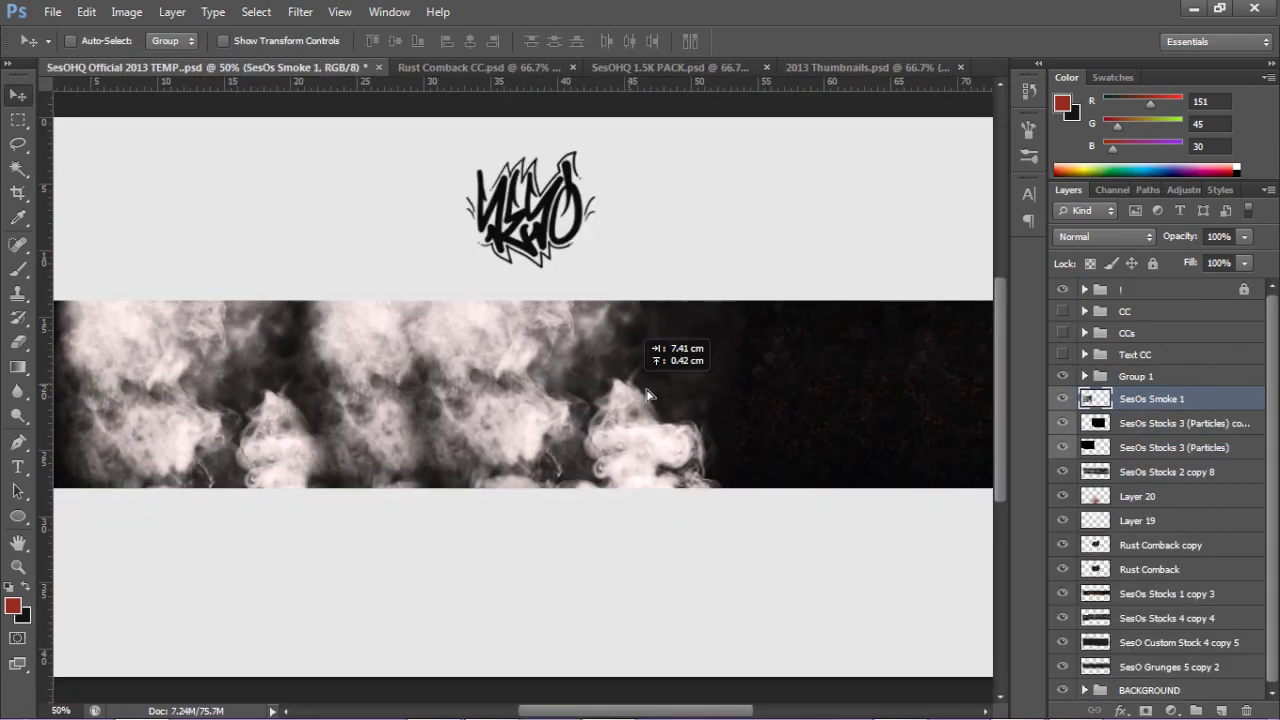
Set the merged smoke layer to Screen at about 3% opacity.
{"action": "left_click", "coordinate": [1105, 236]}
{"action": "left_click", "coordinate": [1068, 143]}
{"action": "left_click", "coordinate": [1105, 236]}
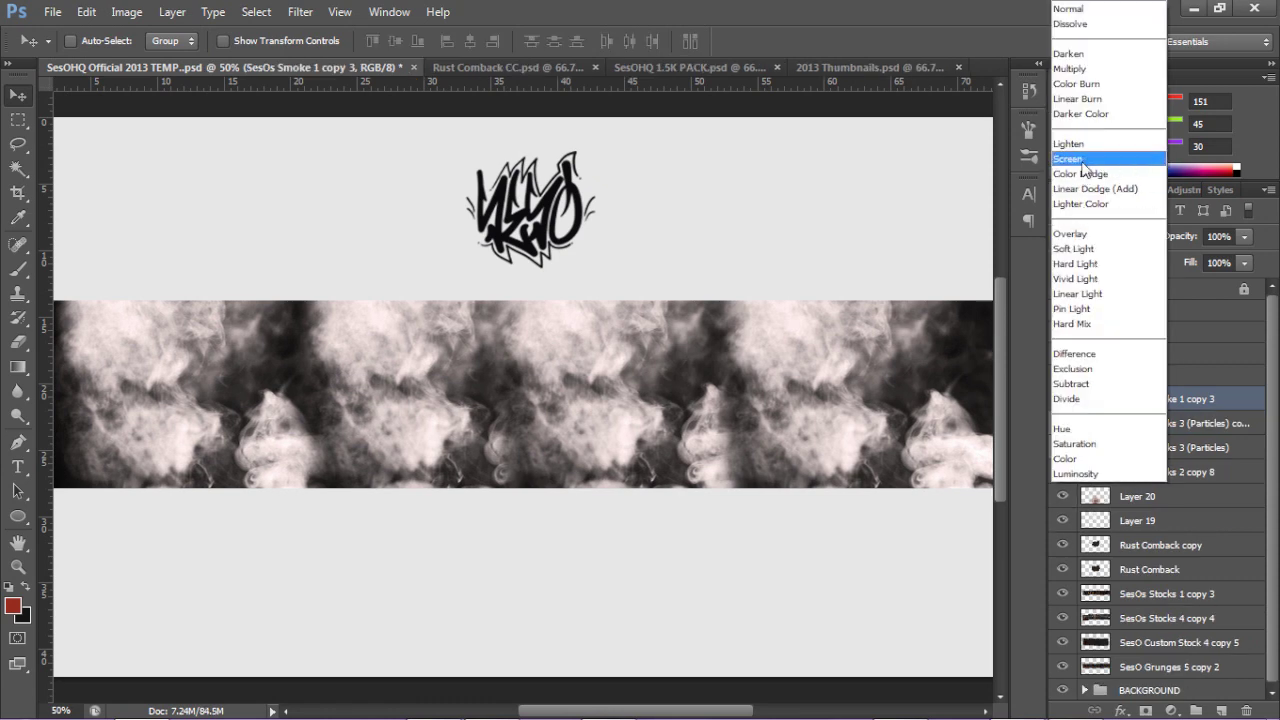
{"action": "left_click", "coordinate": [1068, 158]}
{"action": "left_click", "coordinate": [1244, 236]}
{"action": "left_click_drag", "start_coordinate": [1246, 257], "coordinate": [1156, 257]}
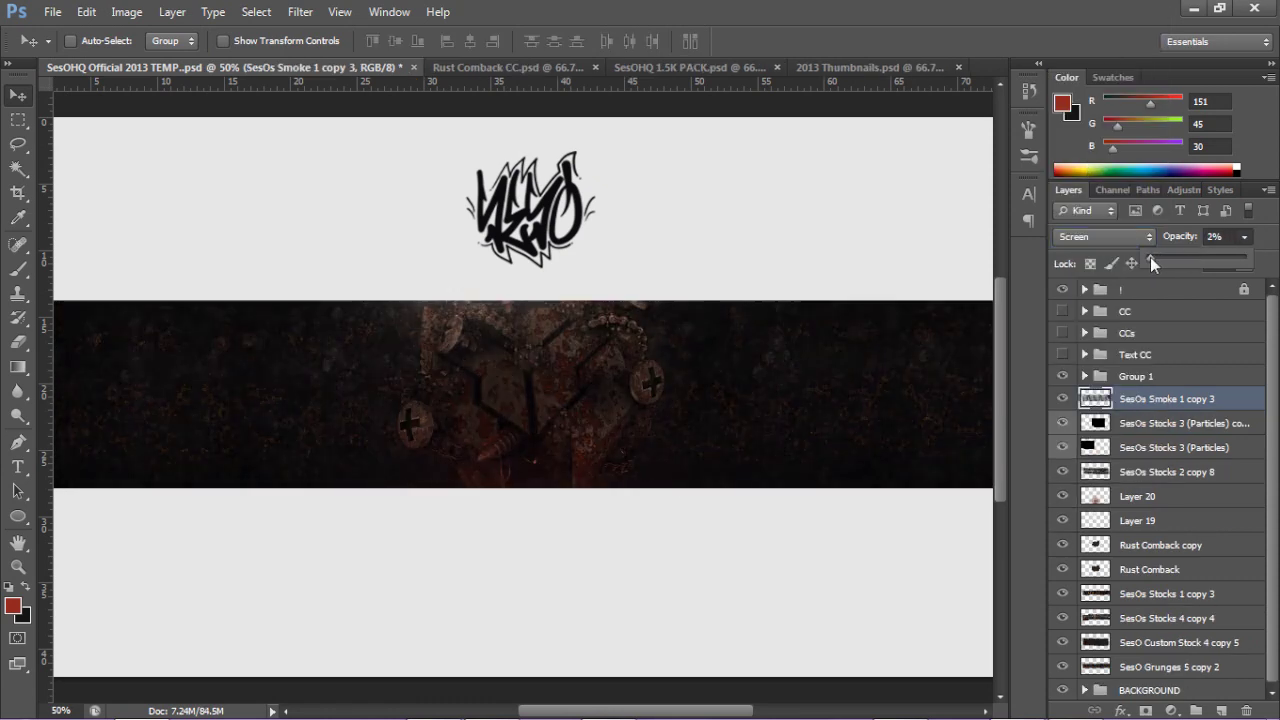
{"action": "left_click", "coordinate": [1166, 593]}
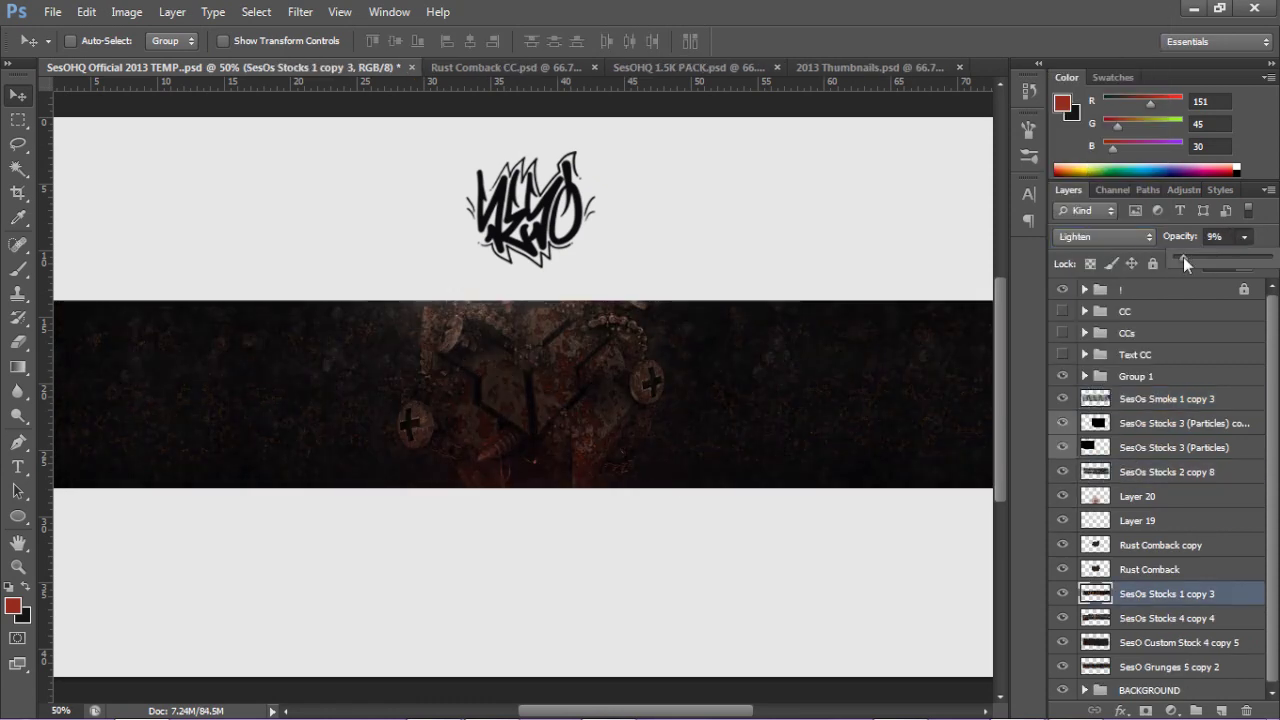
{"action": "left_click", "coordinate": [1166, 398]}
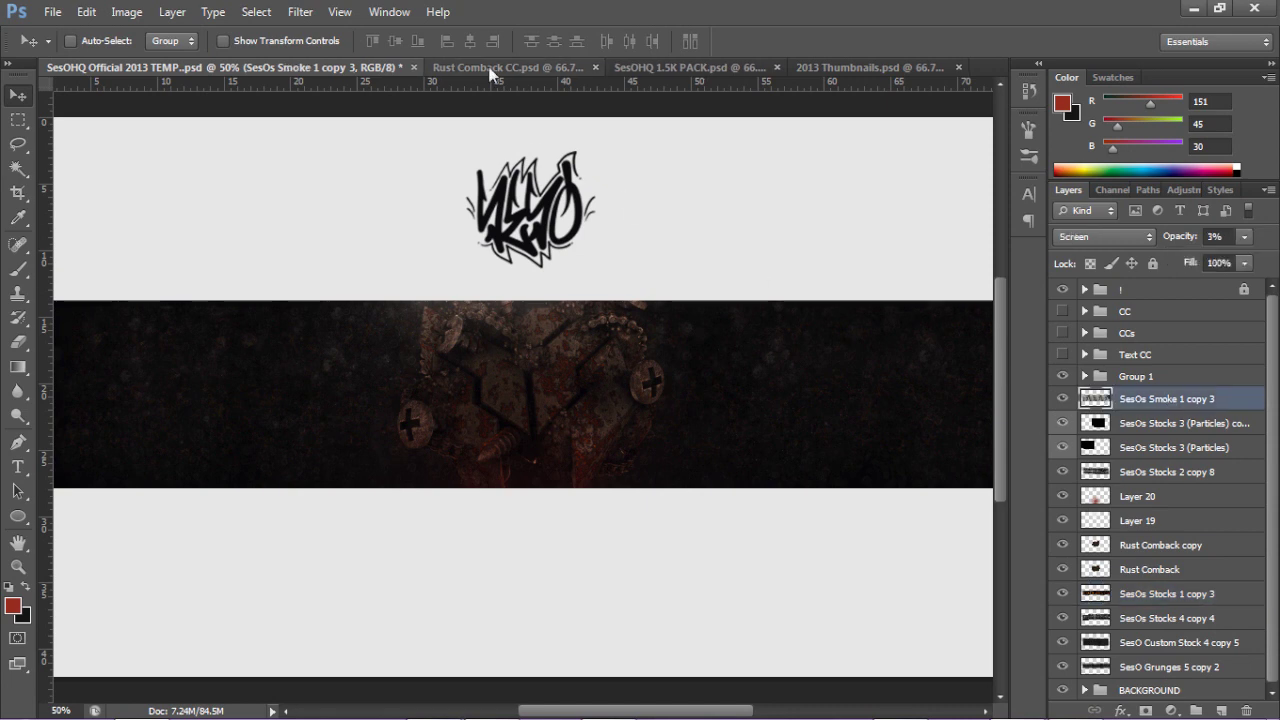
{"action": "left_click", "coordinate": [690, 67]}
Bring SesOs Textures 10 under the Rust Comback render and repeat it across the strip.
{"action": "left_click", "coordinate": [1100, 376]}
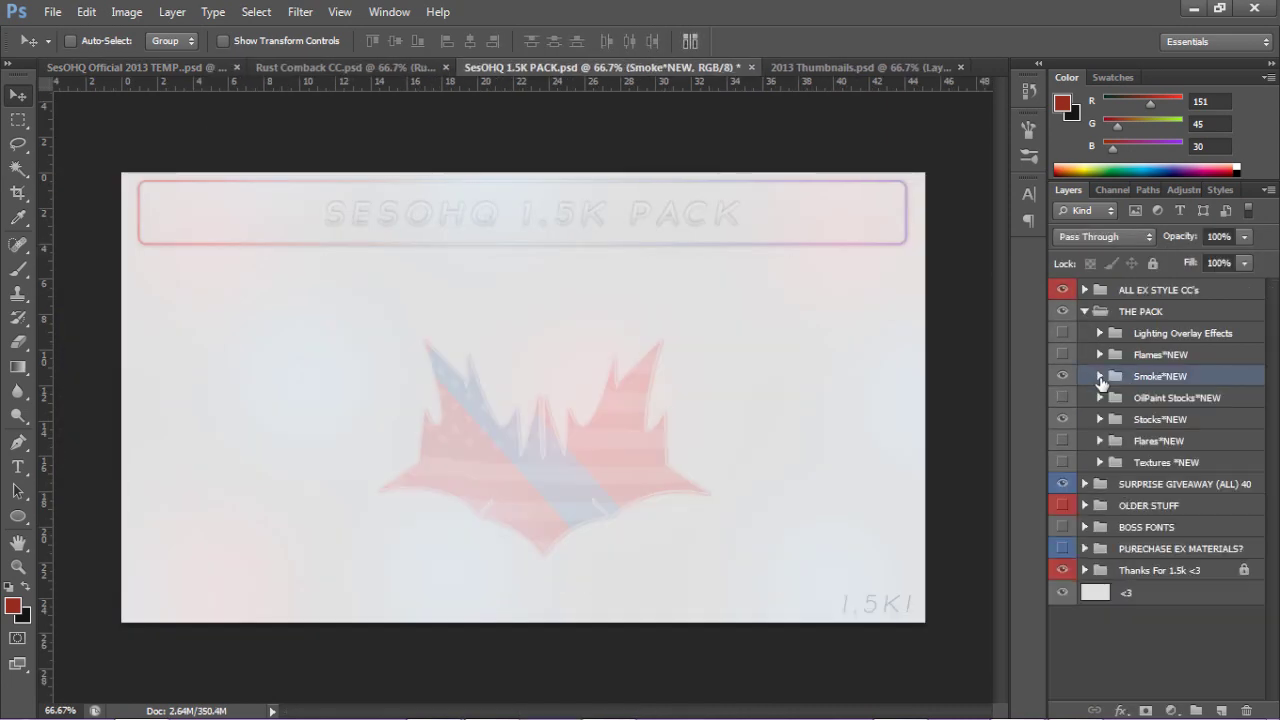
{"action": "left_click", "coordinate": [1100, 462]}
{"action": "left_click_drag", "start_coordinate": [1160, 529], "coordinate": [520, 400]}
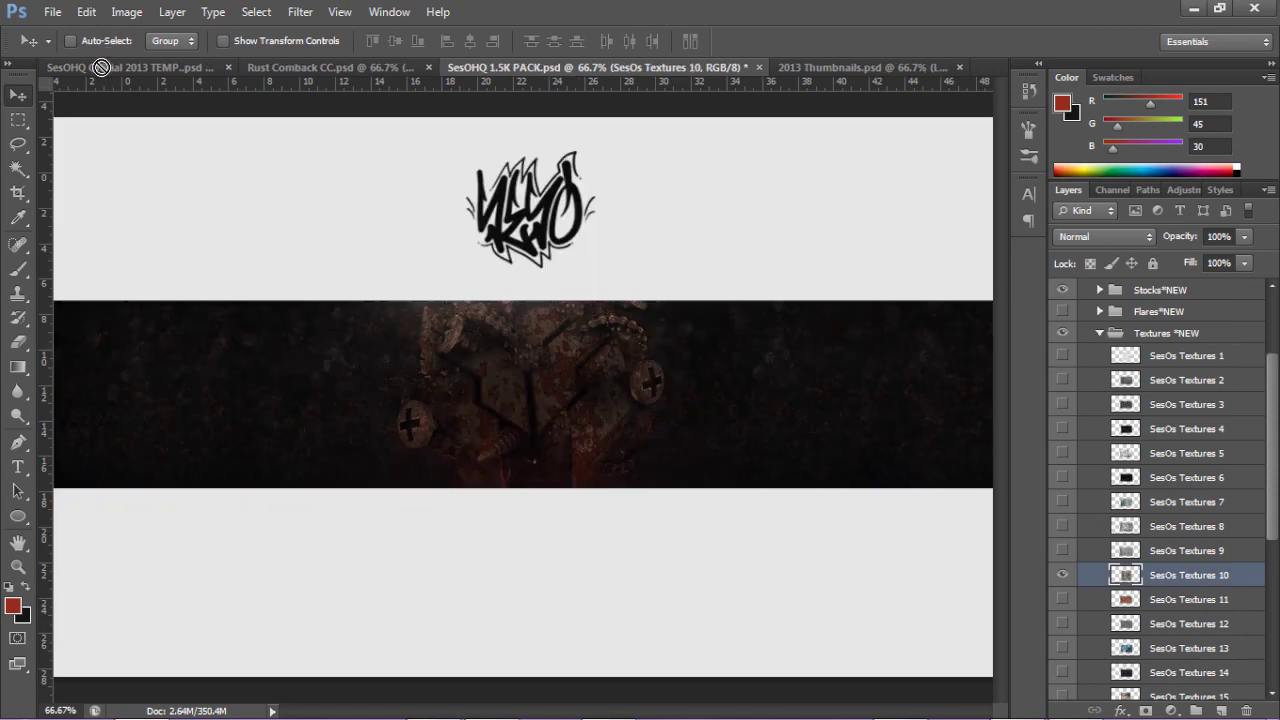
{"action": "left_click_drag", "start_coordinate": [1183, 400], "coordinate": [1160, 600]}
{"action": "mouse_move", "coordinate": [517, 466]}
{"action": "left_mouse_down"}
{"action": "mouse_move", "coordinate": [331, 403]}
{"action": "mouse_move", "coordinate": [893, 413]}
{"action": "left_mouse_up"}
Merge the texture copies and fade the result to about 6% opacity.
{"action": "left_click", "coordinate": [1170, 690], "text": "shift"}
{"action": "key", "text": "ctrl+e"}
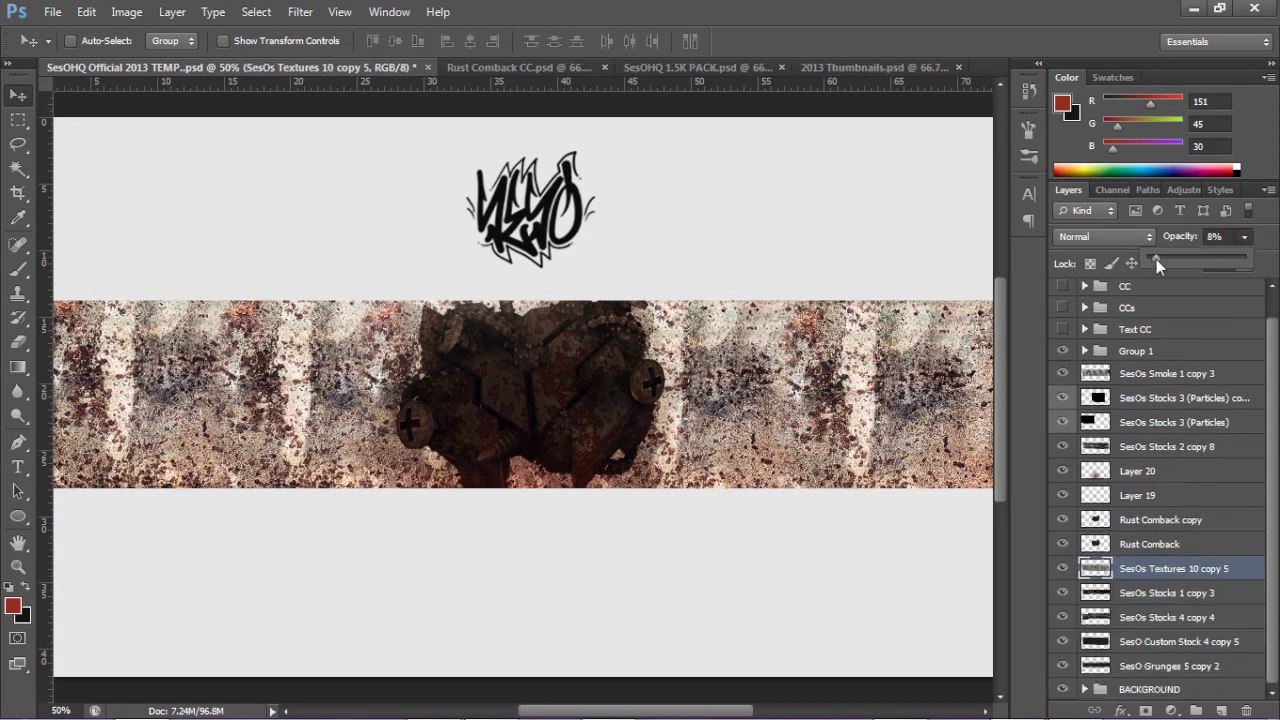
{"action": "left_click", "coordinate": [1244, 236]}
{"action": "left_click_drag", "start_coordinate": [1245, 260], "coordinate": [1153, 261]}
{"action": "left_click", "coordinate": [925, 633]}
{"action": "key", "text": "z"}
On a new layer, paint wide red strokes along the dark band's top and bottom edges.
{"action": "left_click", "coordinate": [541, 393]}
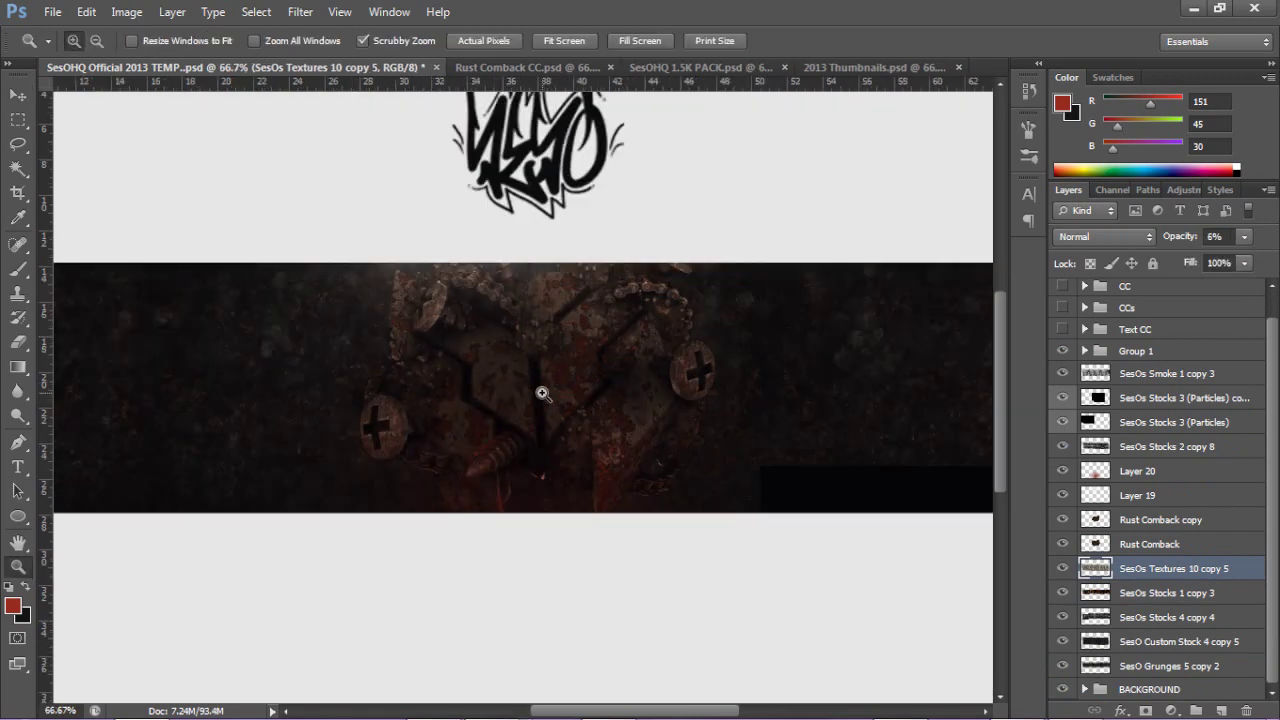
{"action": "left_click", "coordinate": [1150, 373]}
{"action": "key", "text": "ctrl+shift+alt+n"}
{"action": "key", "text": "b"}
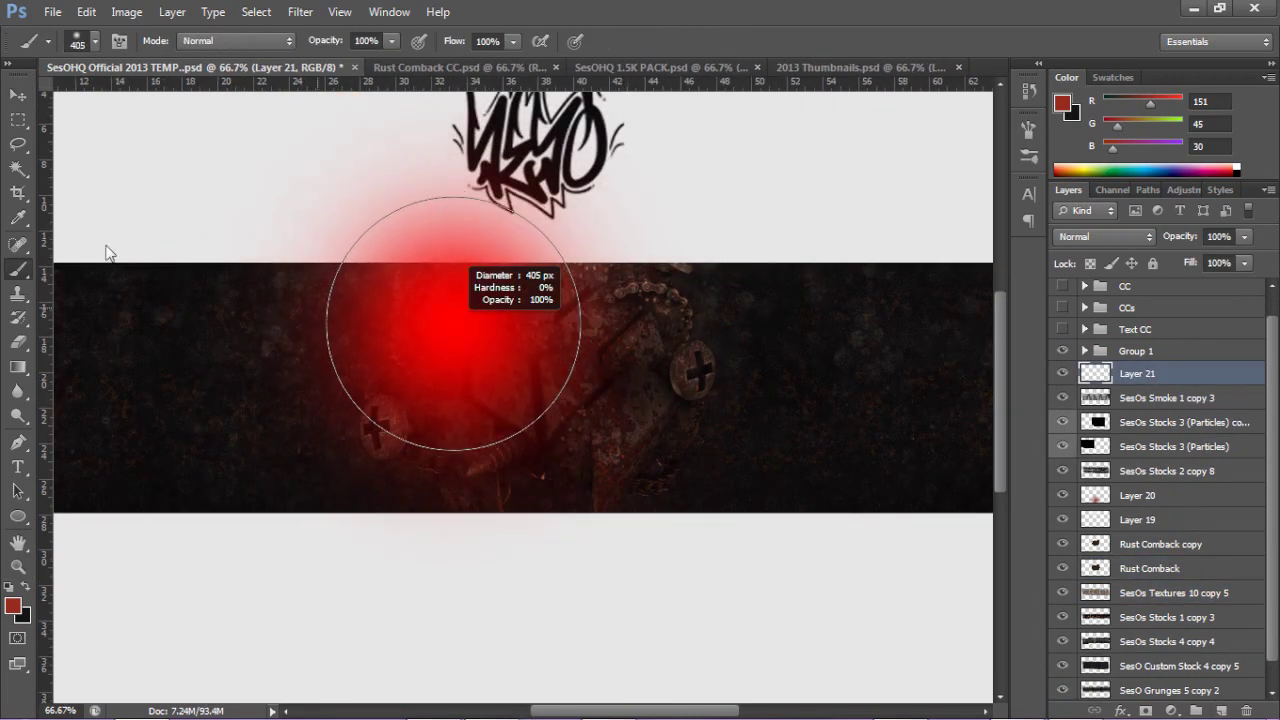
{"action": "left_click_drag", "start_coordinate": [90, 265], "coordinate": [990, 265]}
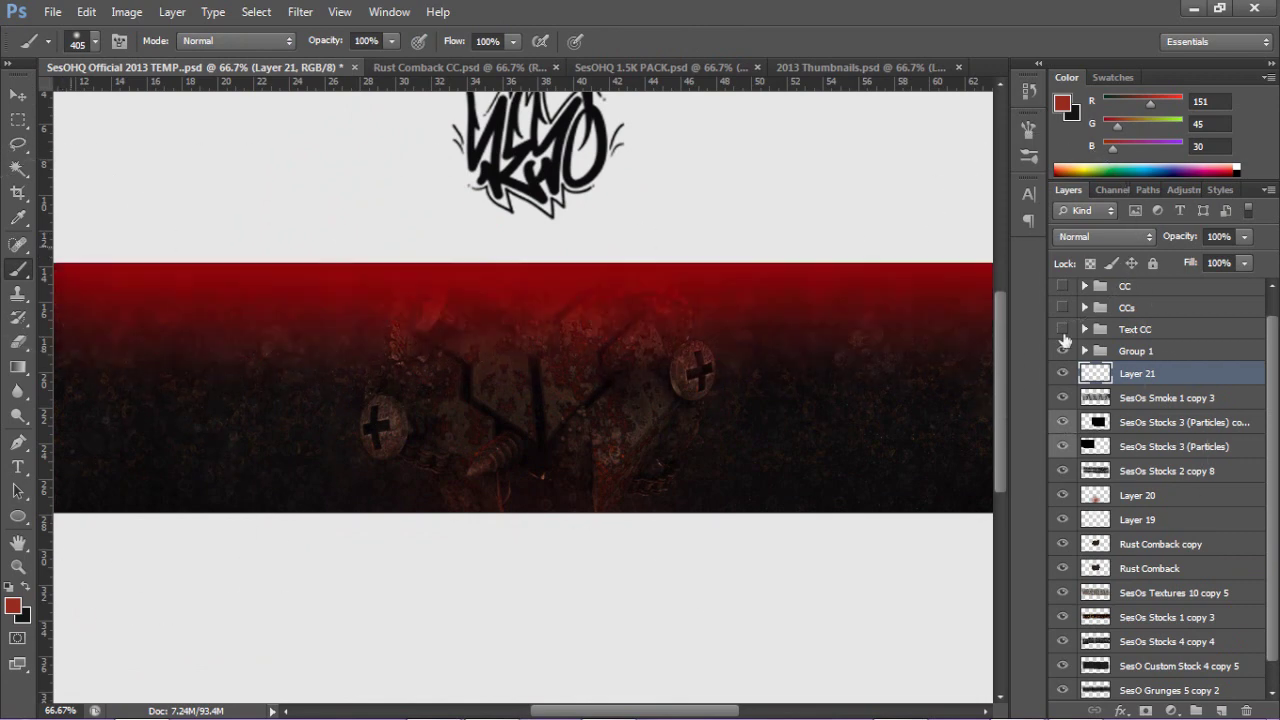
{"action": "left_click_drag", "start_coordinate": [80, 512], "coordinate": [990, 512]}
Set the red tint layer's blend mode to Screen at 12% opacity.
{"action": "key", "text": "v"}
{"action": "left_click", "coordinate": [1090, 237]}
{"action": "left_click", "coordinate": [1150, 352]}
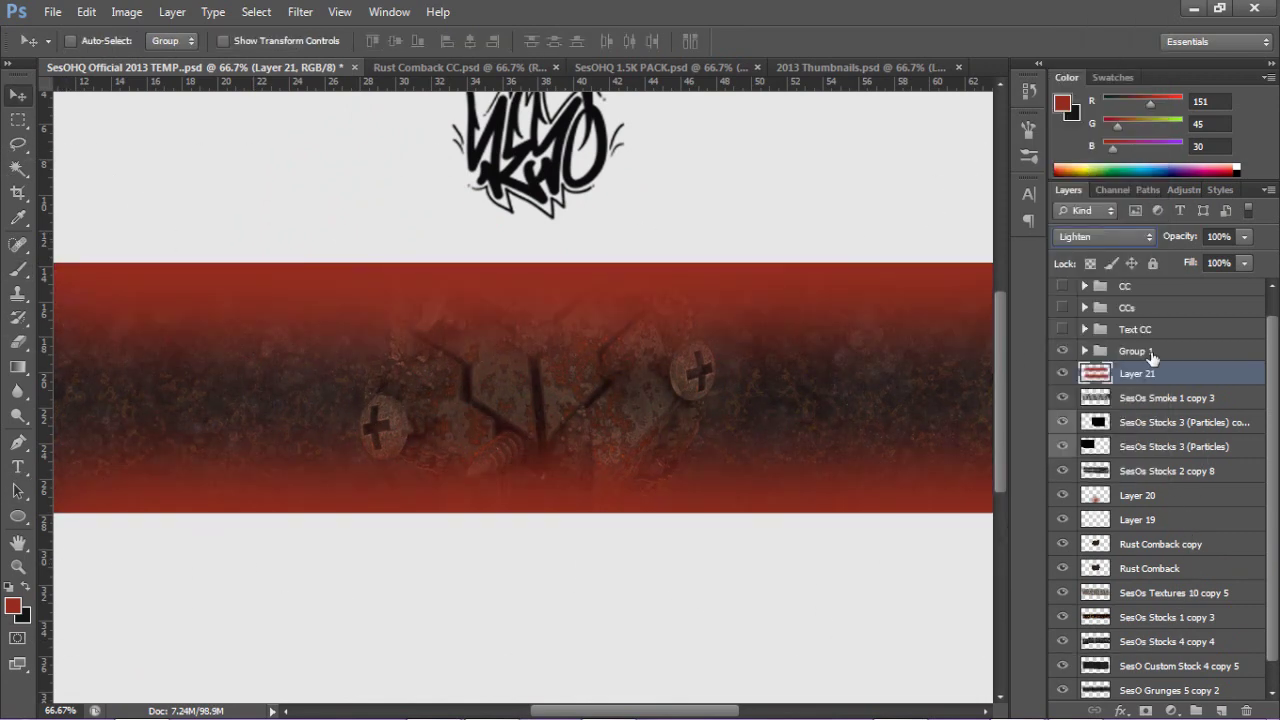
{"action": "key", "text": "Down"}
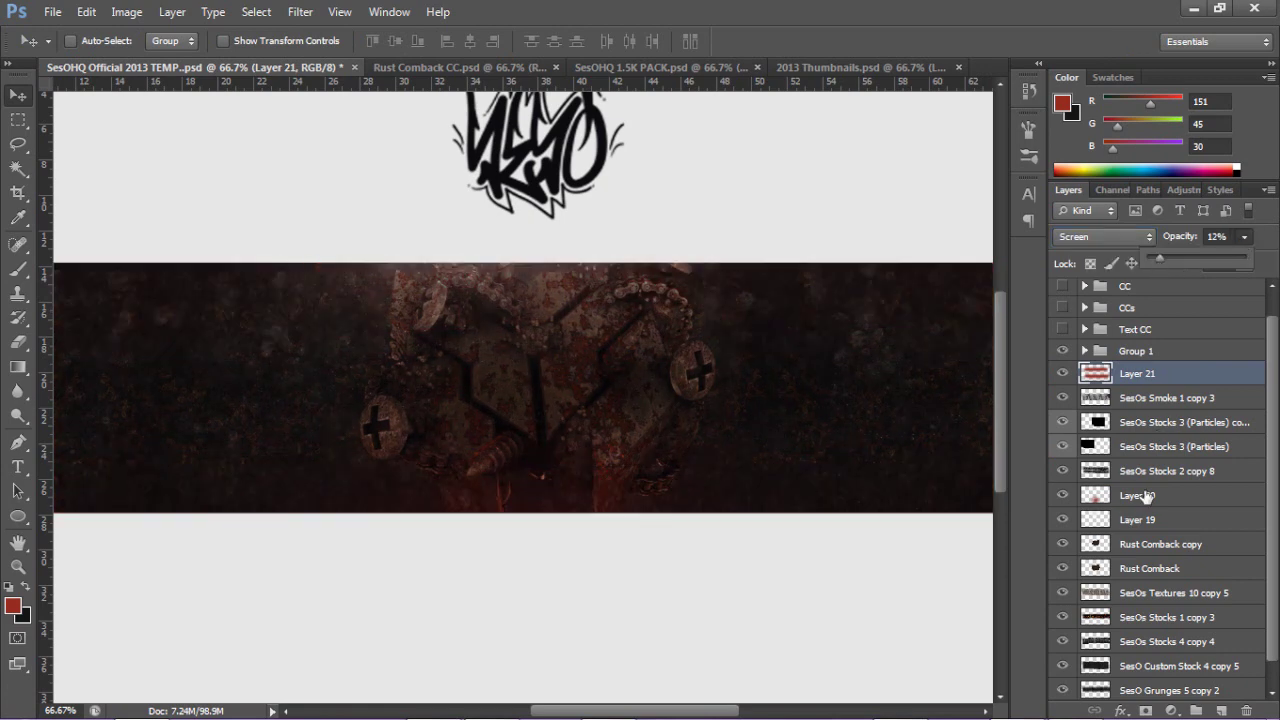
Lower Layer 20's opacity to 9%.
{"action": "left_click", "coordinate": [1137, 495]}
{"action": "left_click", "coordinate": [1244, 236]}
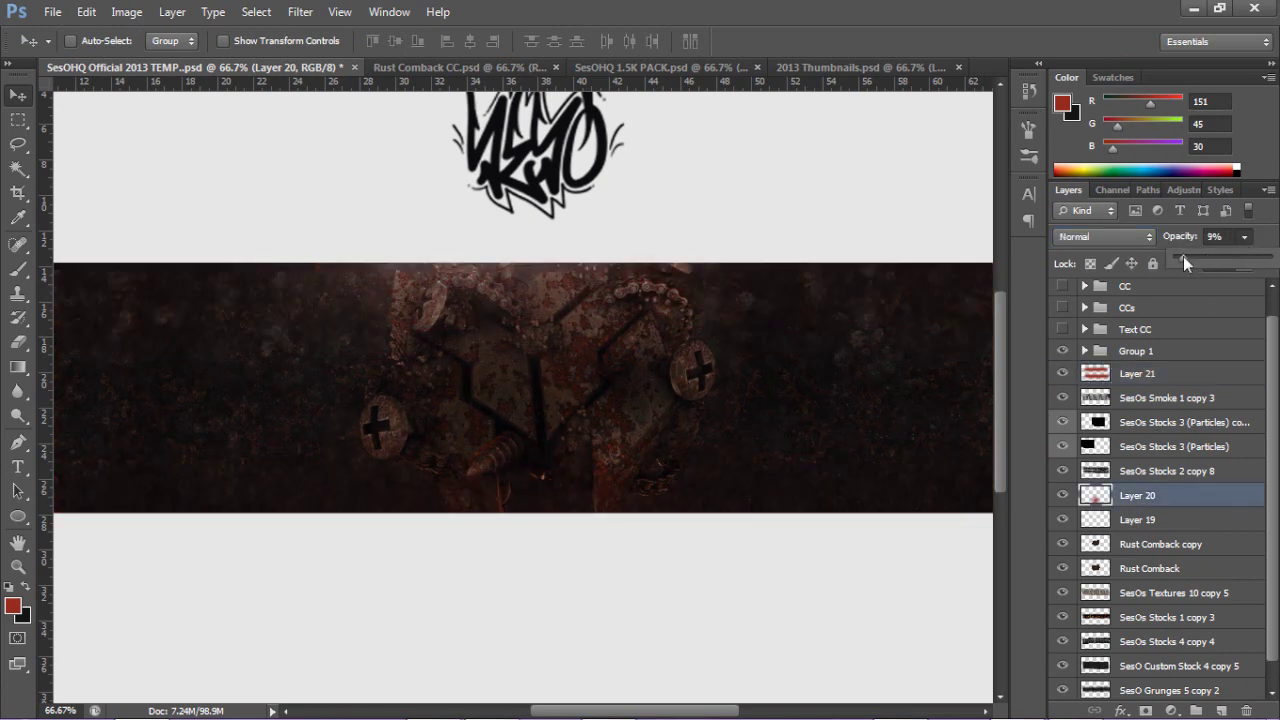
{"action": "left_click", "coordinate": [1221, 710]}
Brush a soft light-grey glow at the bottom centre of the band.
{"action": "left_click", "coordinate": [13, 605]}
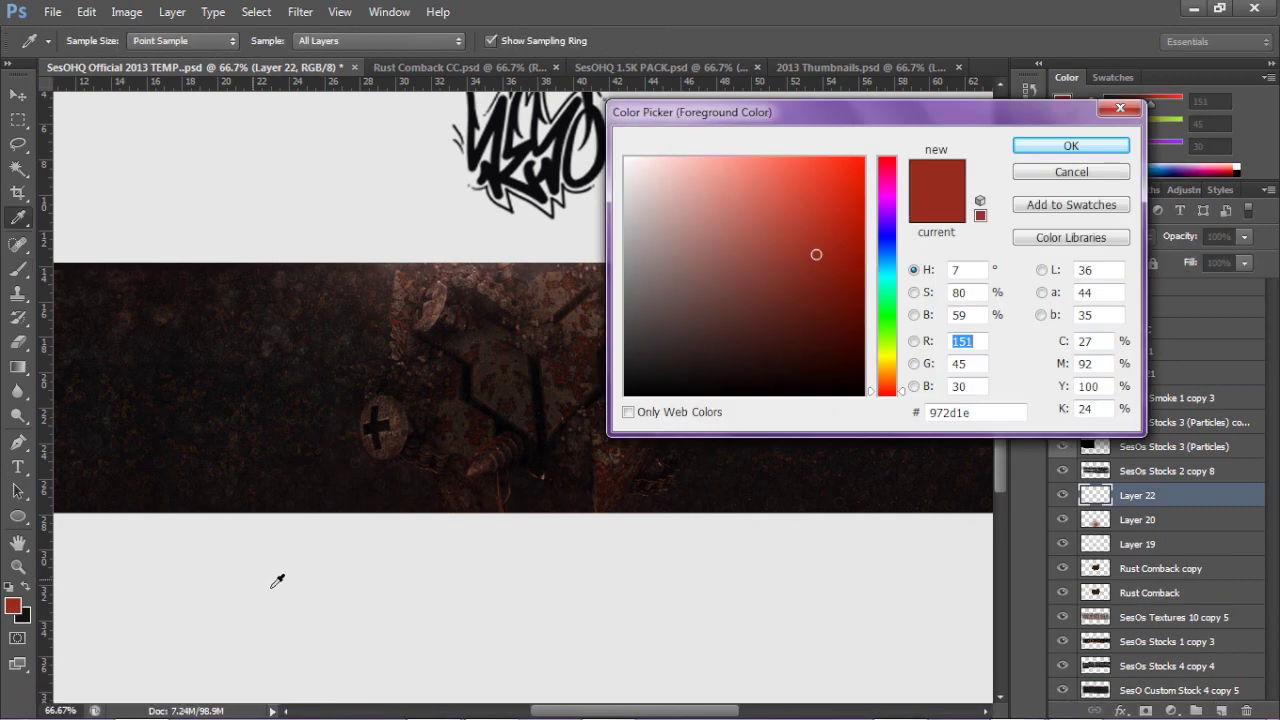
{"action": "key", "text": "Escape"}
{"action": "key", "text": "b"}
{"action": "left_click", "coordinate": [560, 556], "text": "alt"}
{"action": "left_click", "coordinate": [528, 557]}
Nudge the glow upward, fade it to 17%, and stamp visible layers on top.
{"action": "key", "text": "v"}
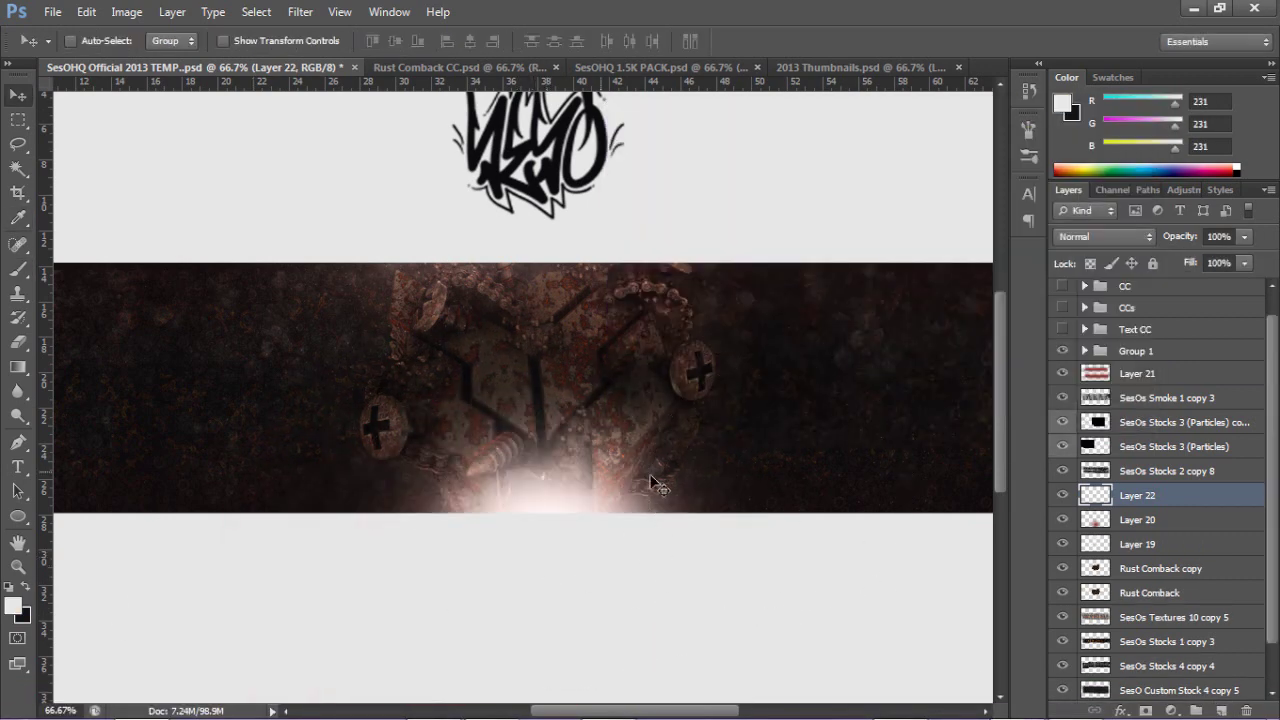
{"action": "left_click_drag", "start_coordinate": [651, 480], "coordinate": [660, 462]}
{"action": "left_click_drag", "start_coordinate": [1244, 236], "coordinate": [1238, 254]}
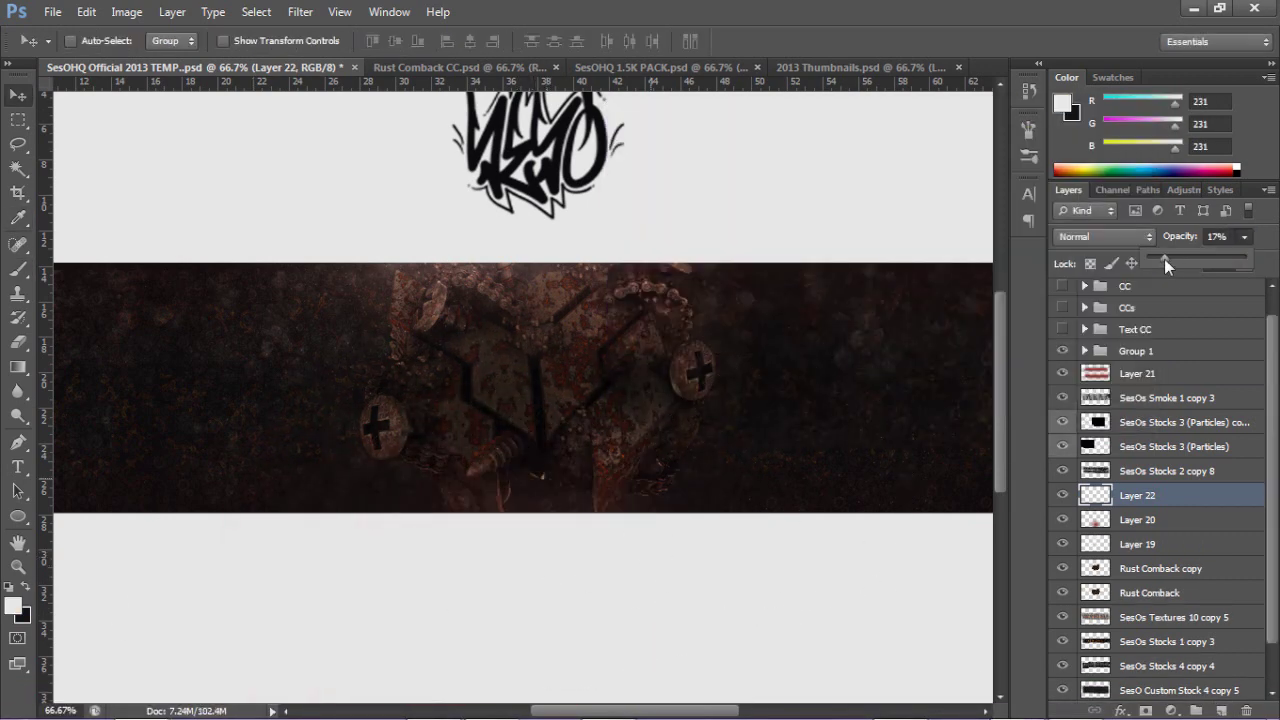
{"action": "left_click", "coordinate": [1137, 378]}
{"action": "scroll", "coordinate": [1150, 420], "scroll_direction": "down", "scroll_amount": 1}
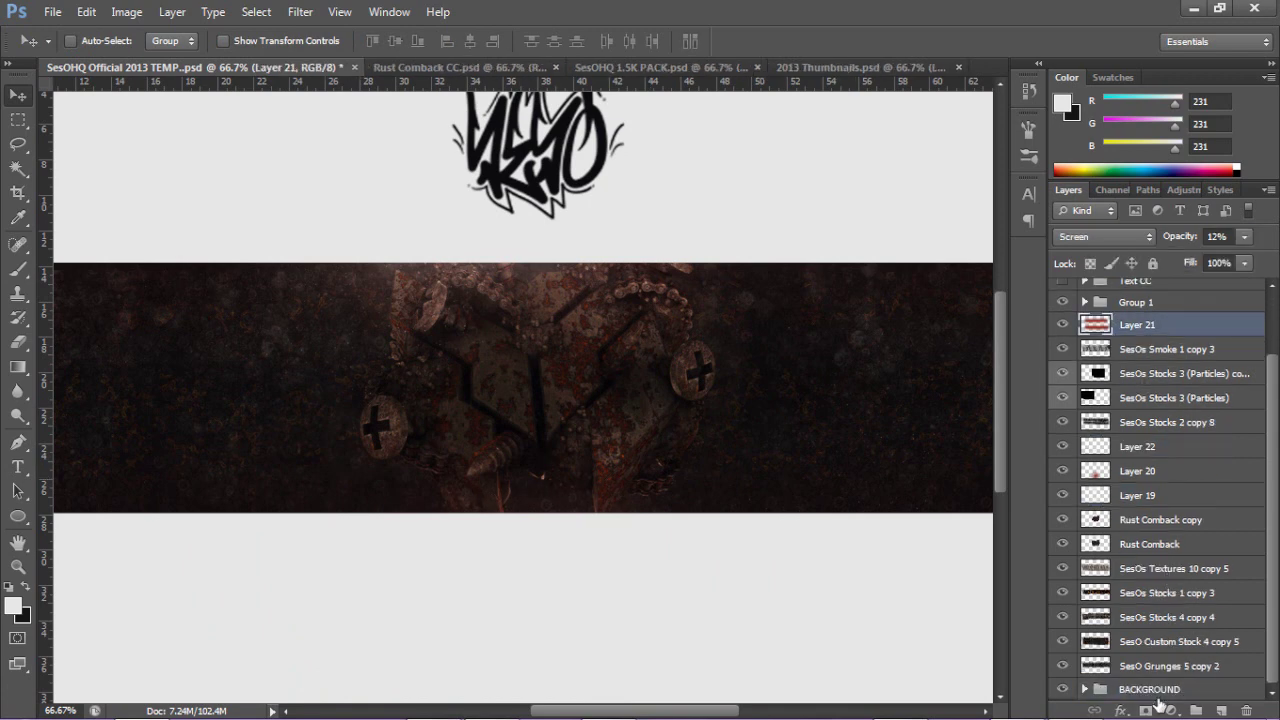
{"action": "key", "text": "ctrl+j"}
Merge the stamped copies and apply a 2.5 Gaussian Blur.
{"action": "key", "text": "ctrl+e"}
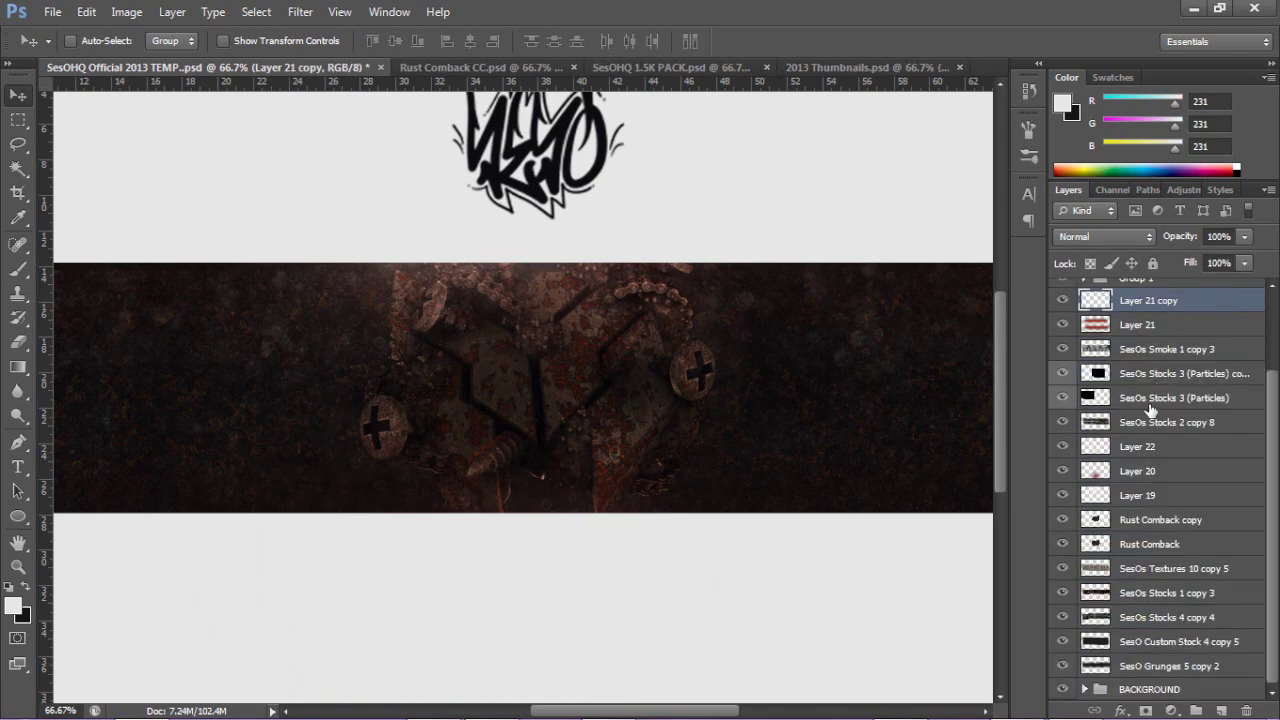
{"action": "left_click", "coordinate": [300, 12]}
{"action": "left_click", "coordinate": [586, 320]}
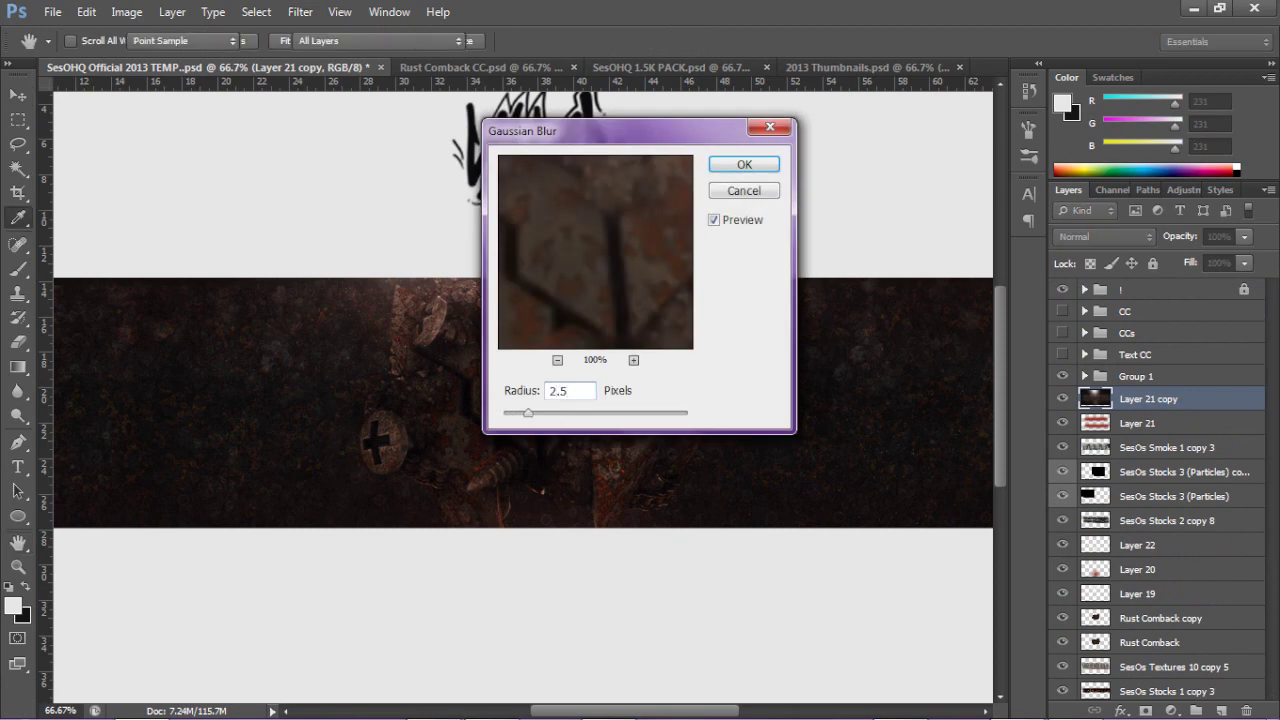
{"action": "key", "text": "Return"}
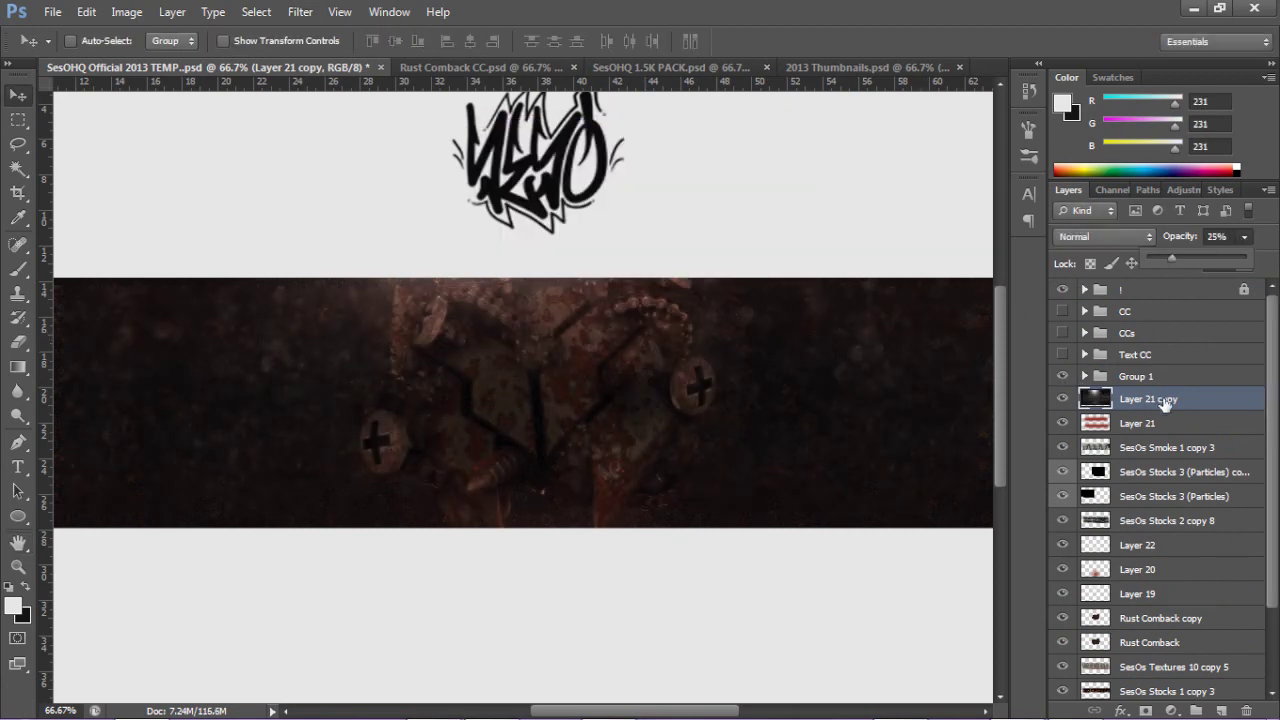
Duplicate the blurred layer and apply the Spatter filter from the Filter Gallery.
{"action": "key", "text": "ctrl+j"}
{"action": "left_click", "coordinate": [300, 12]}
{"action": "left_click", "coordinate": [335, 28]}
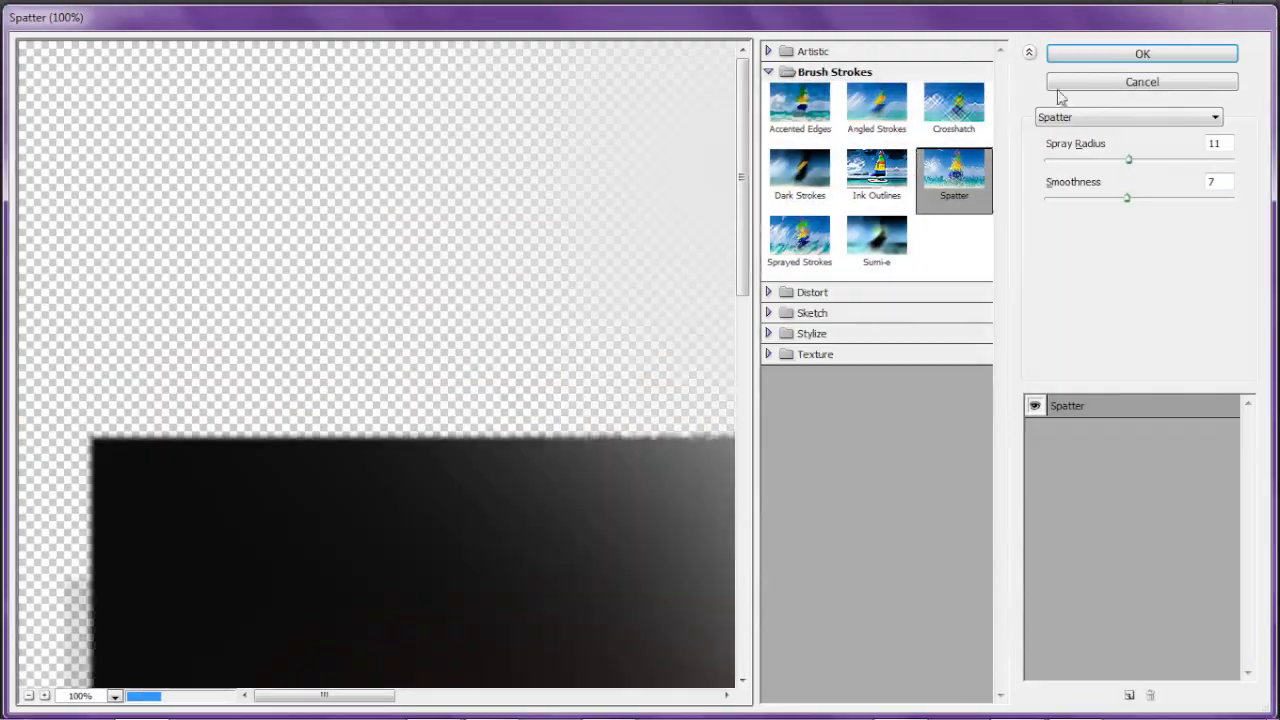
{"action": "key", "text": "Escape"}
{"action": "left_click", "coordinate": [1147, 447]}
{"action": "scroll", "coordinate": [1147, 455], "scroll_direction": "down", "scroll_amount": 1}
{"action": "left_click_drag", "start_coordinate": [1150, 334], "coordinate": [1200, 328]}
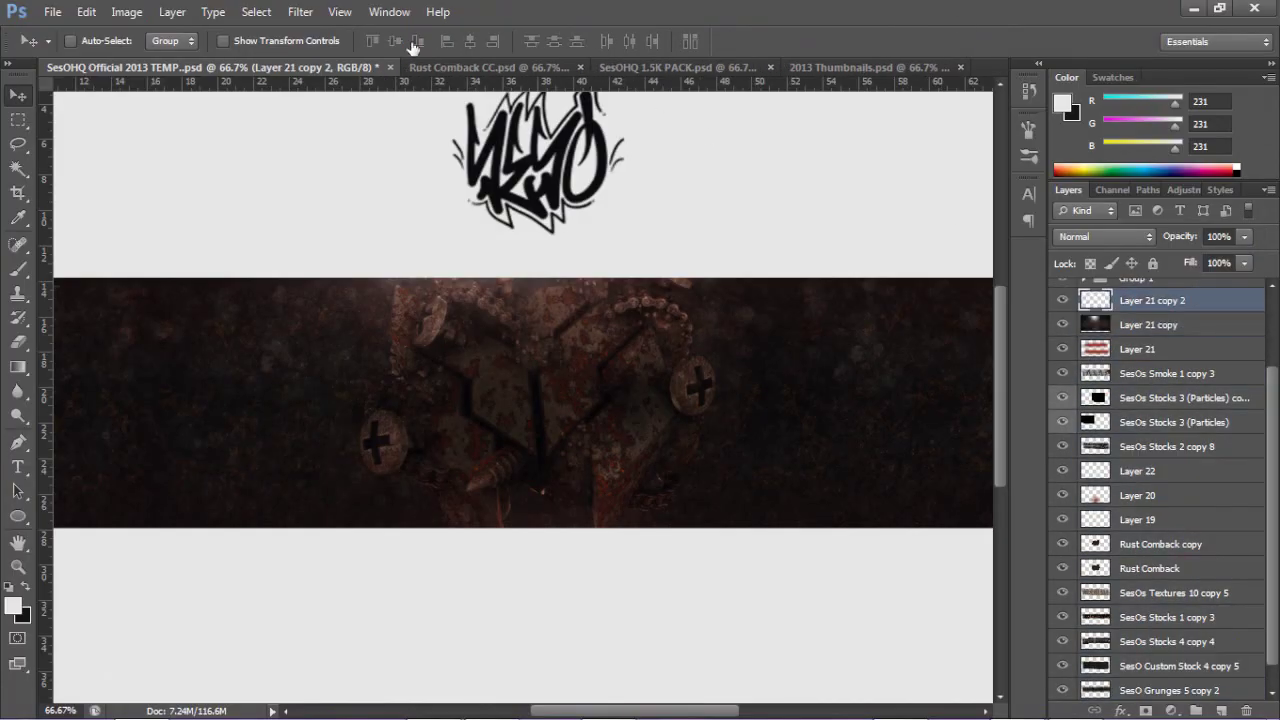
Reapply the Filter Gallery effect and fade the spattered copy to 29%.
{"action": "left_click", "coordinate": [300, 12]}
{"action": "left_click", "coordinate": [343, 83]}
{"action": "key", "text": "Escape"}
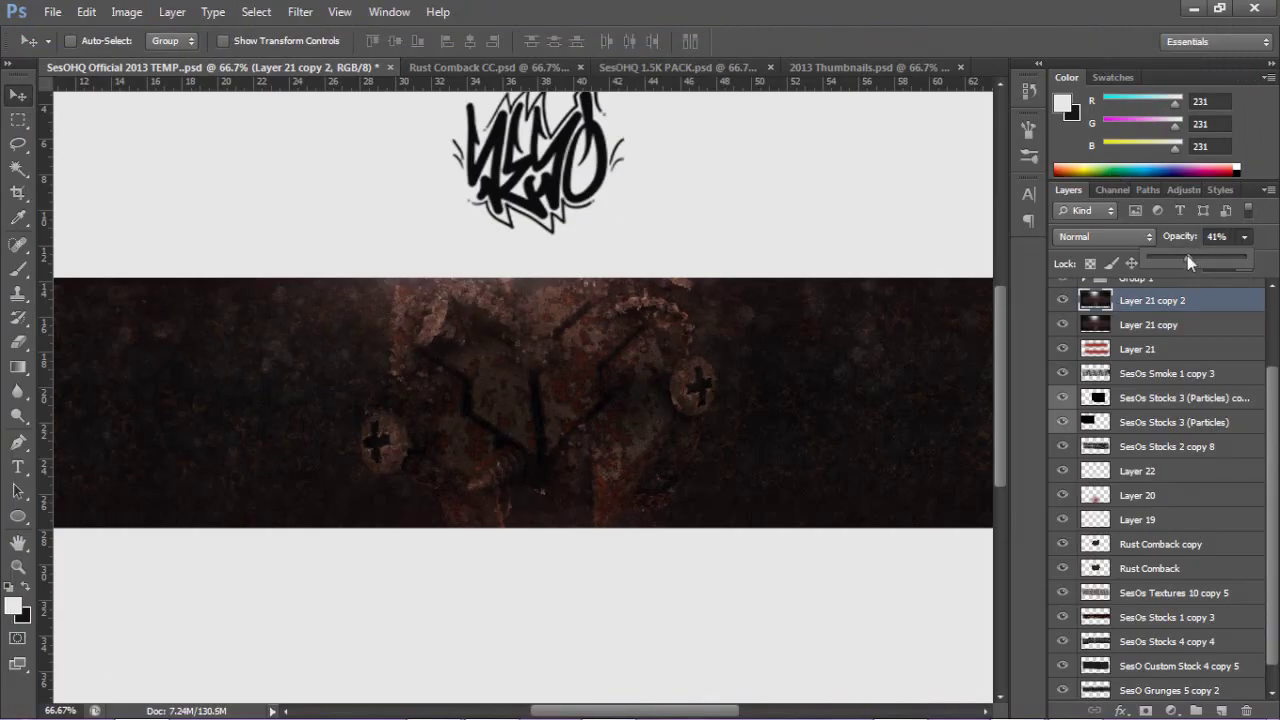
{"action": "left_click_drag", "start_coordinate": [1187, 255], "coordinate": [1177, 258]}
{"action": "key", "text": "e"}
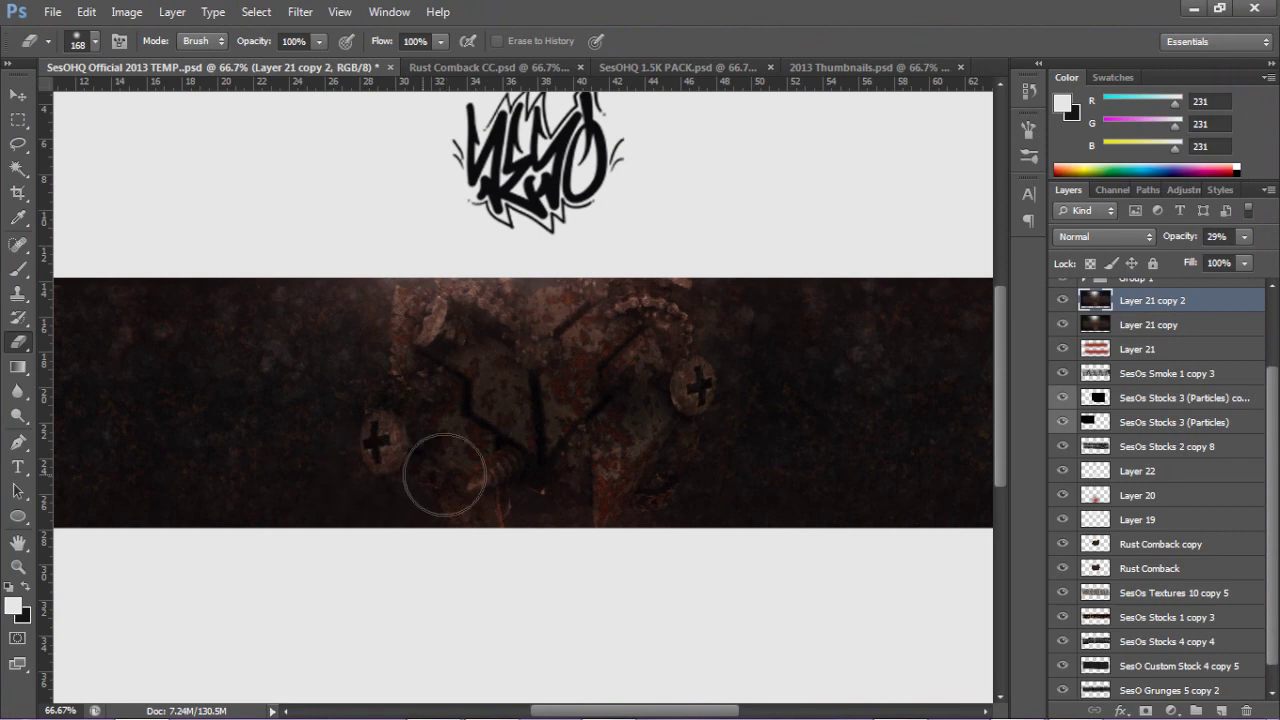
Duplicate the merged layer, apply Radial Blur, and marquee a thin horizontal strip.
{"action": "left_click", "coordinate": [1145, 358]}
{"action": "key", "text": "ctrl+j"}
{"action": "left_click", "coordinate": [300, 12]}
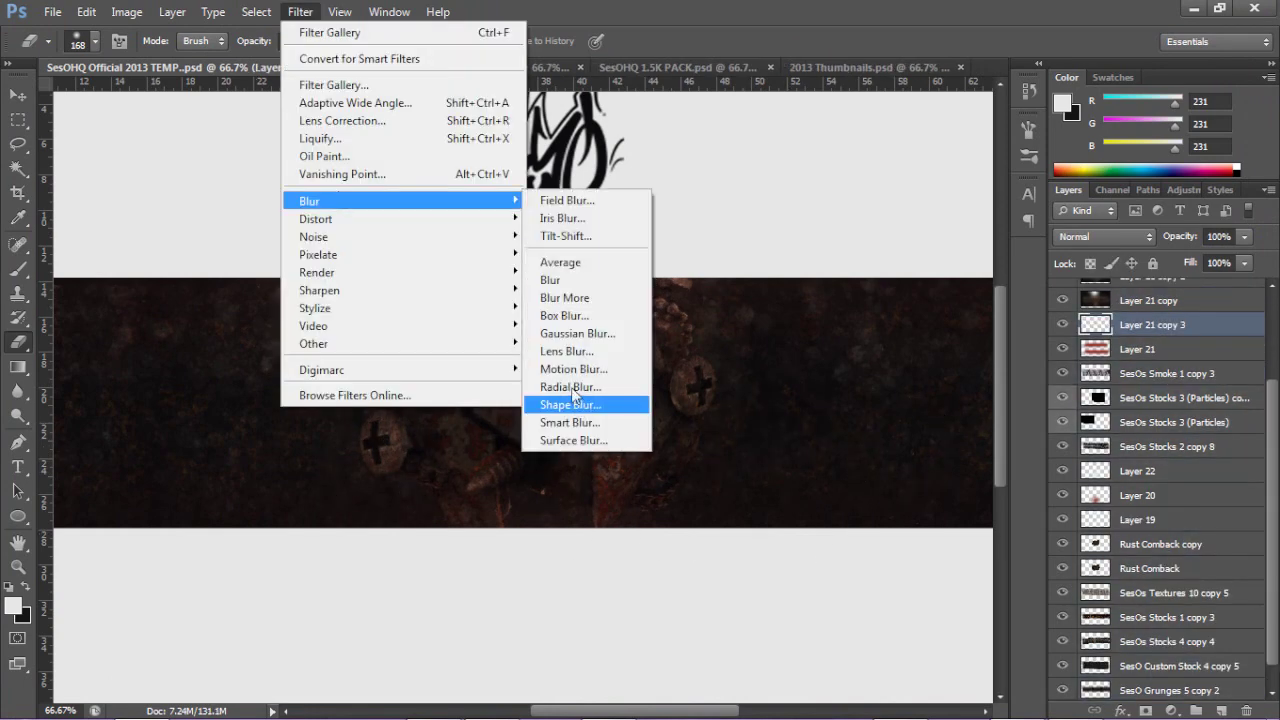
{"action": "left_click", "coordinate": [570, 387]}
{"action": "left_click", "coordinate": [756, 366]}
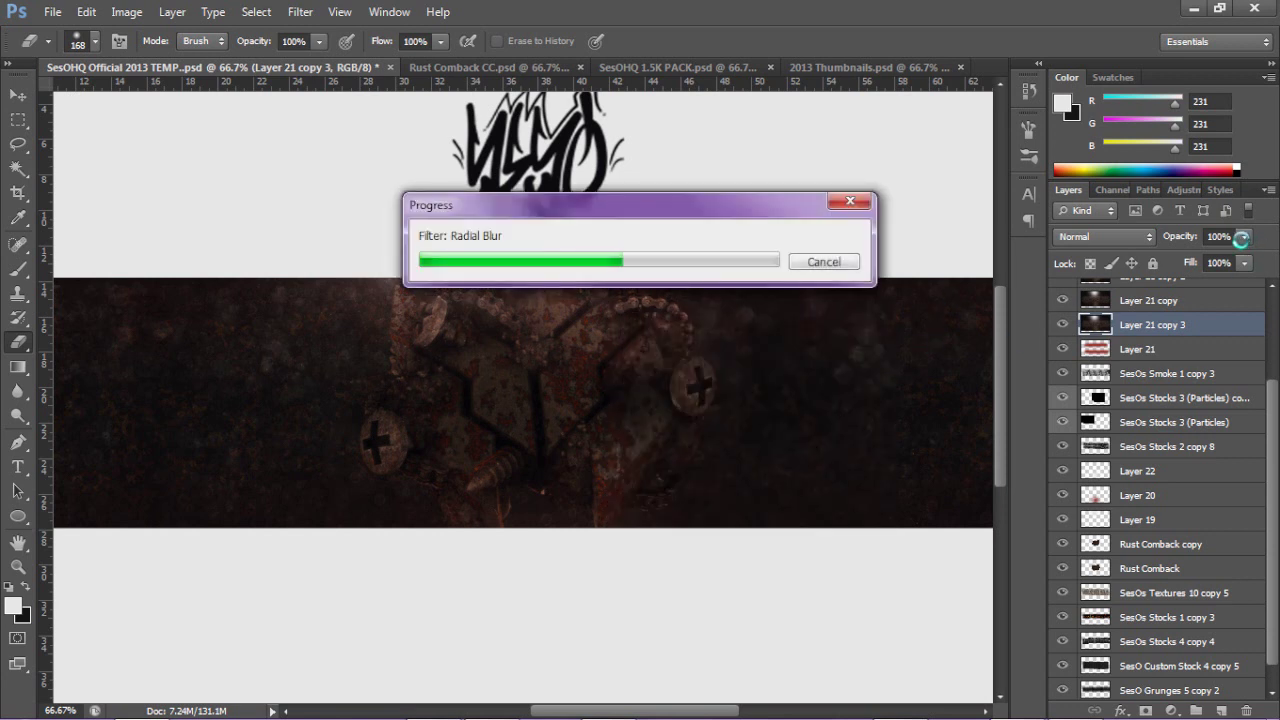
{"action": "key", "text": "m"}
{"action": "left_click_drag", "start_coordinate": [355, 302], "coordinate": [512, 309]}
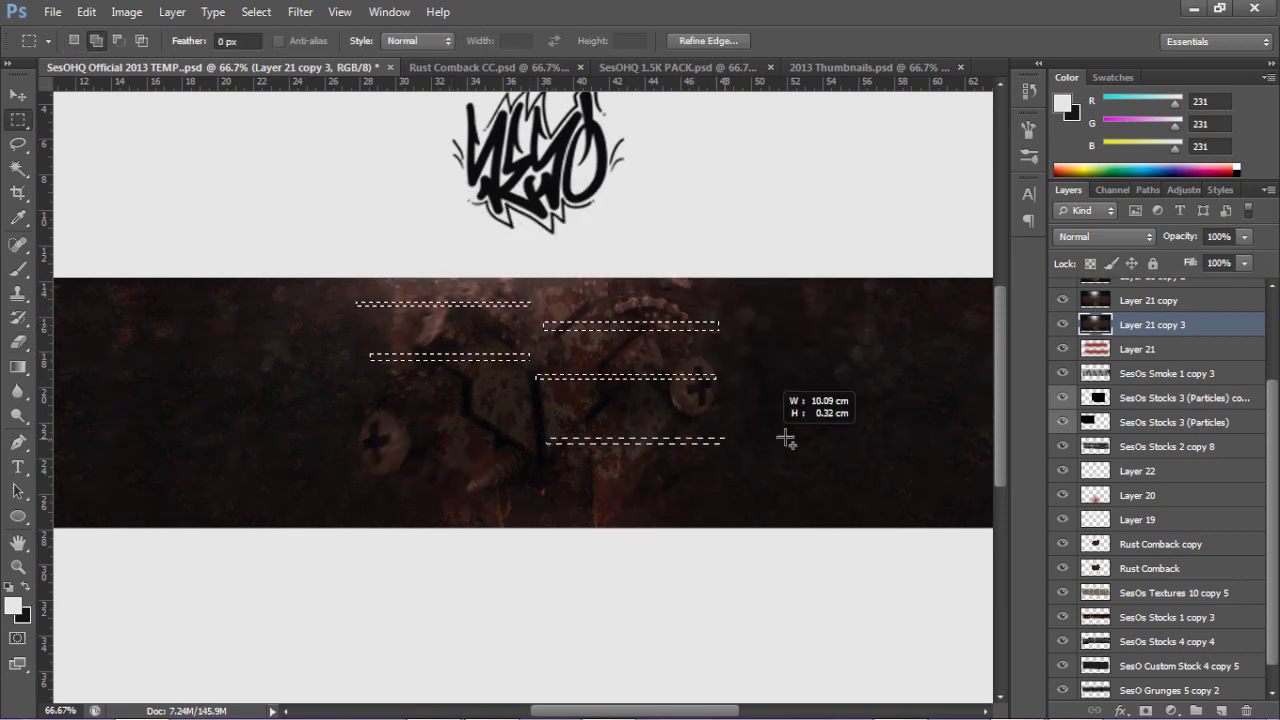
Copy the strips to Layer 23 at 13% opacity and remove Layer 21 copy 3.
{"action": "key", "text": "ctrl+shift+alt+n"}
{"action": "key", "text": "ctrl+d"}
{"action": "key", "text": "v"}
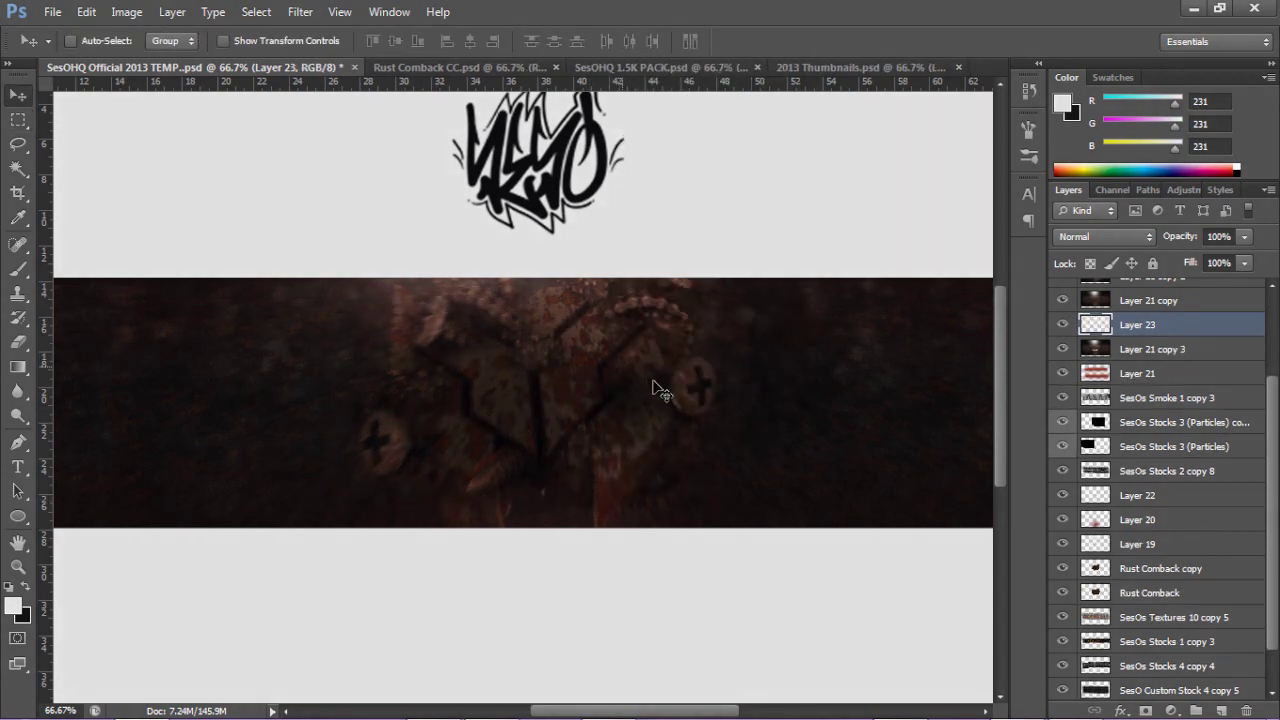
{"action": "key", "text": "ctrl+e"}
{"action": "left_click_drag", "start_coordinate": [1244, 236], "coordinate": [1164, 256]}
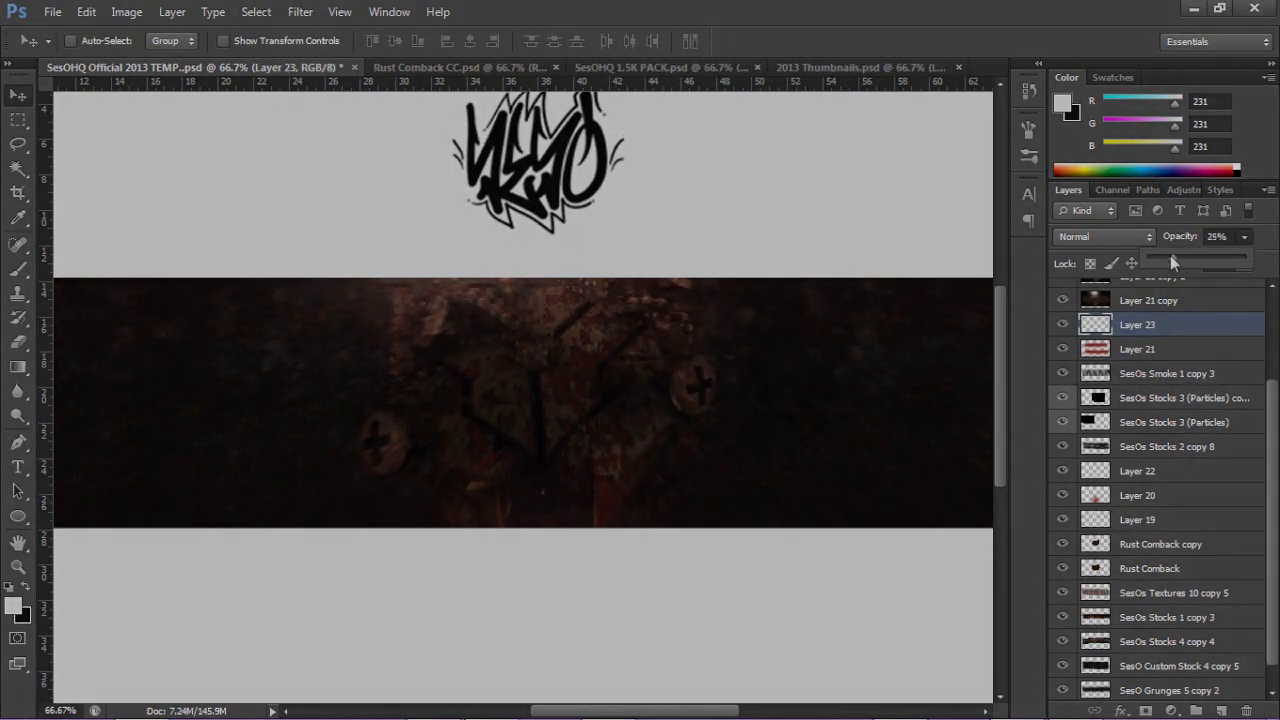